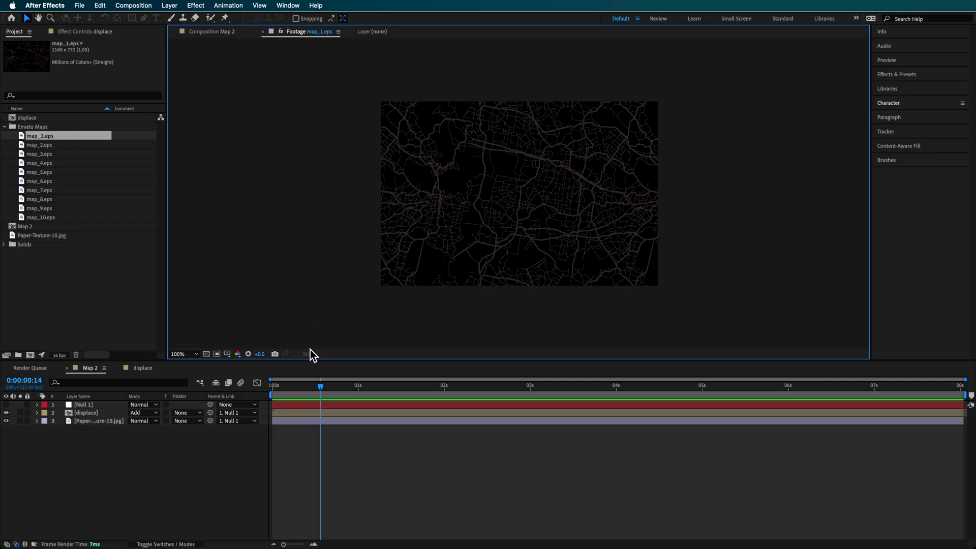
Step: Preview map_2, map_4, map_5, map_7, map_9 and map_1 in turn, ending back on map_2.eps
double_click(35, 147)
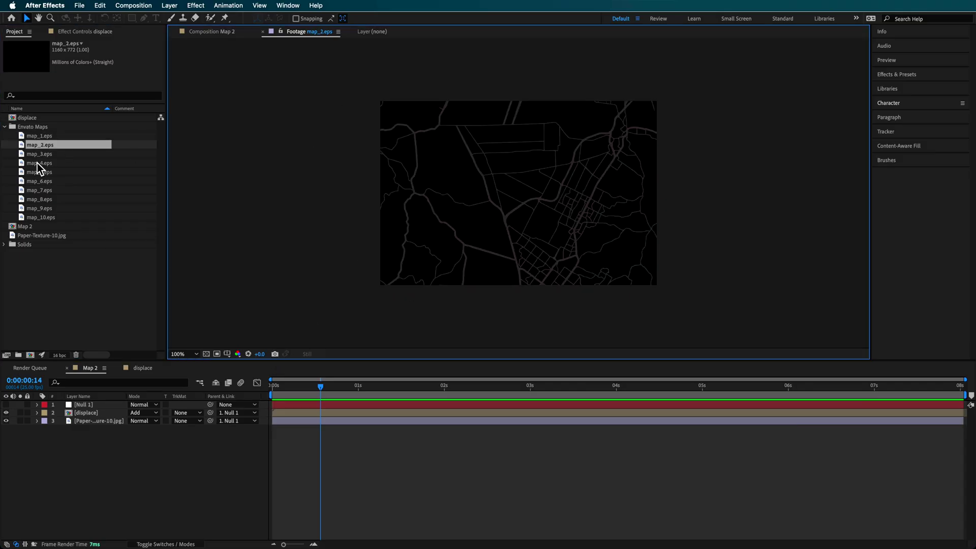
double_click(36, 161)
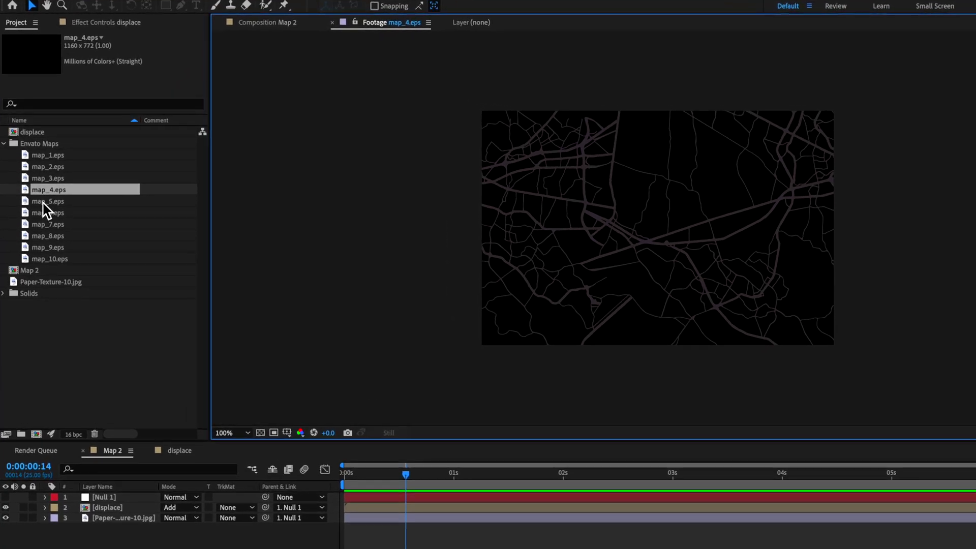
double_click(44, 194)
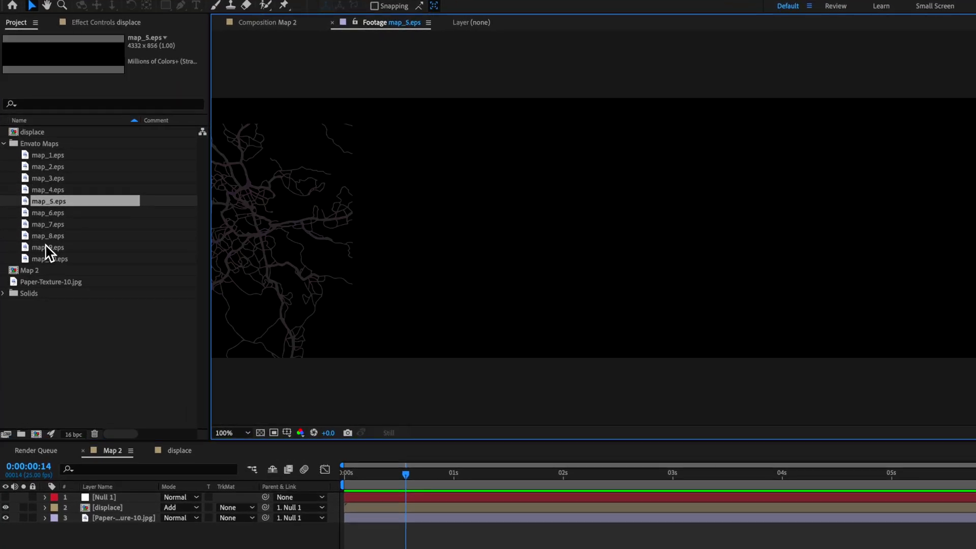
double_click(49, 224)
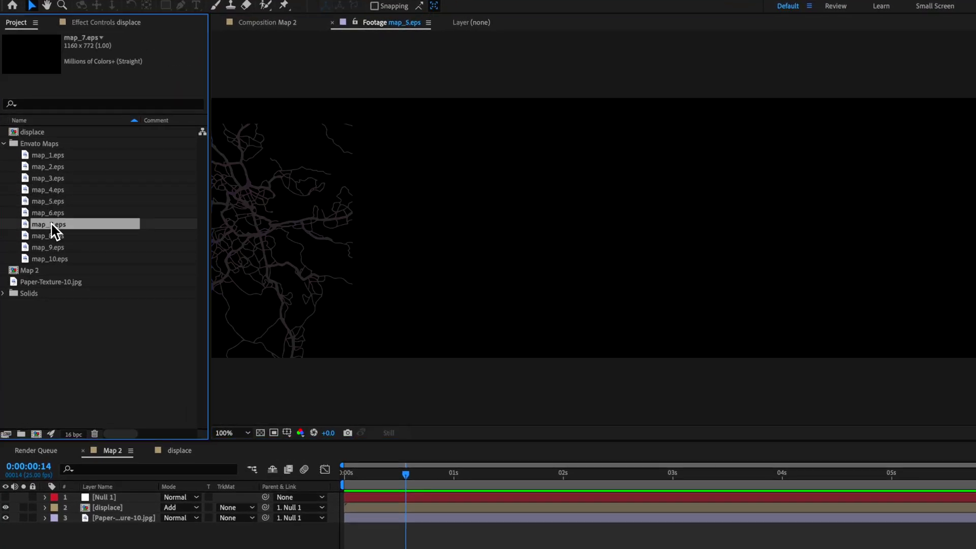
double_click(52, 252)
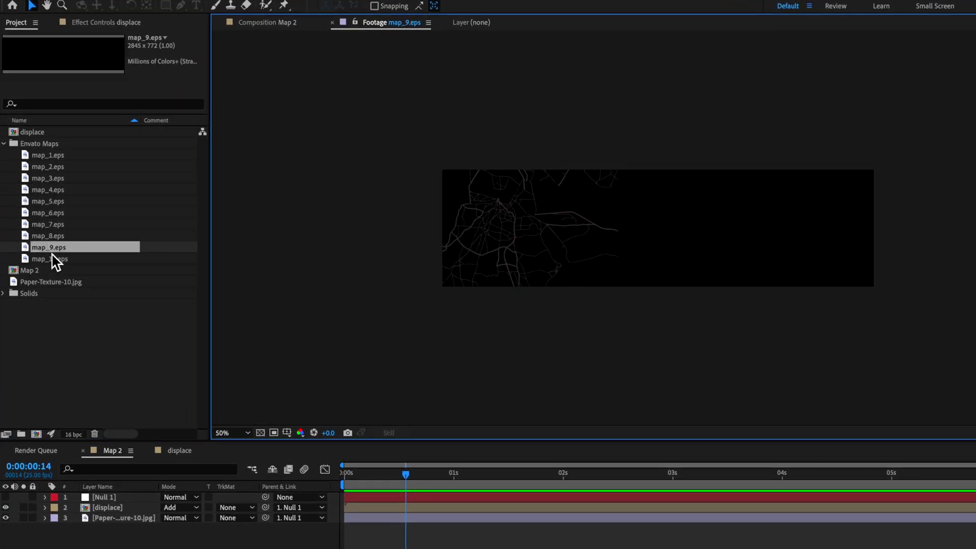
double_click(53, 160)
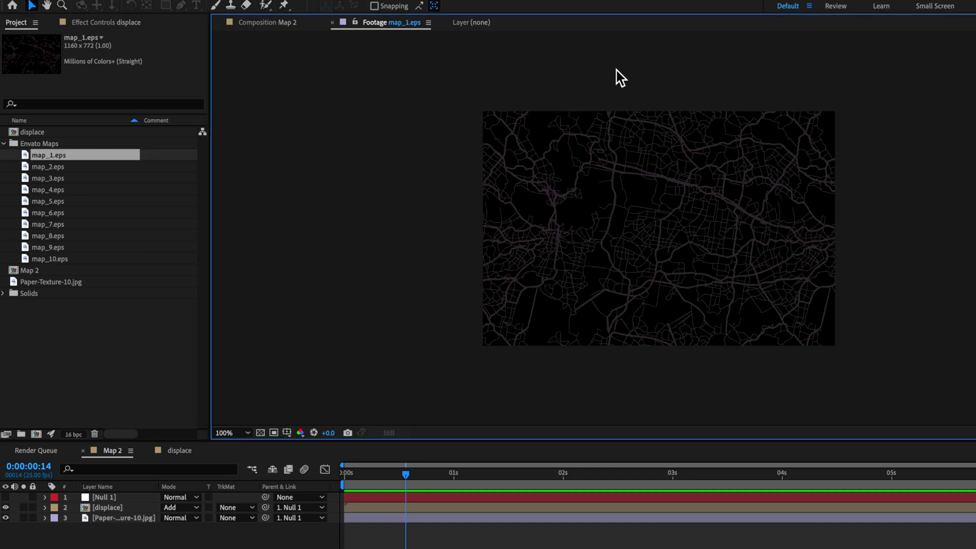
double_click(51, 166)
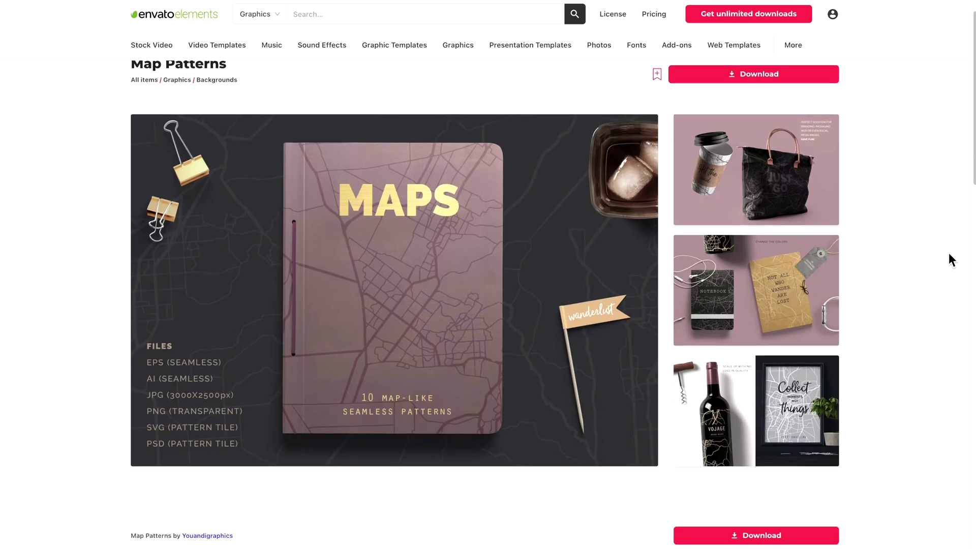
Step: View the Map Patterns preview gallery full screen, then scroll through the 'map elements' search results
scroll(954, 261, "up", 1)
left_click(506, 270)
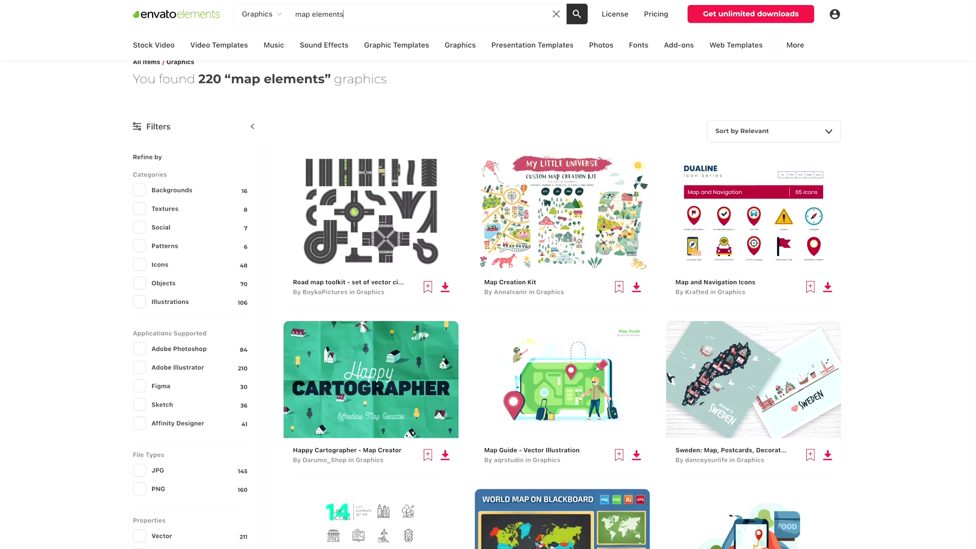
scroll(487, 304, "down", 2)
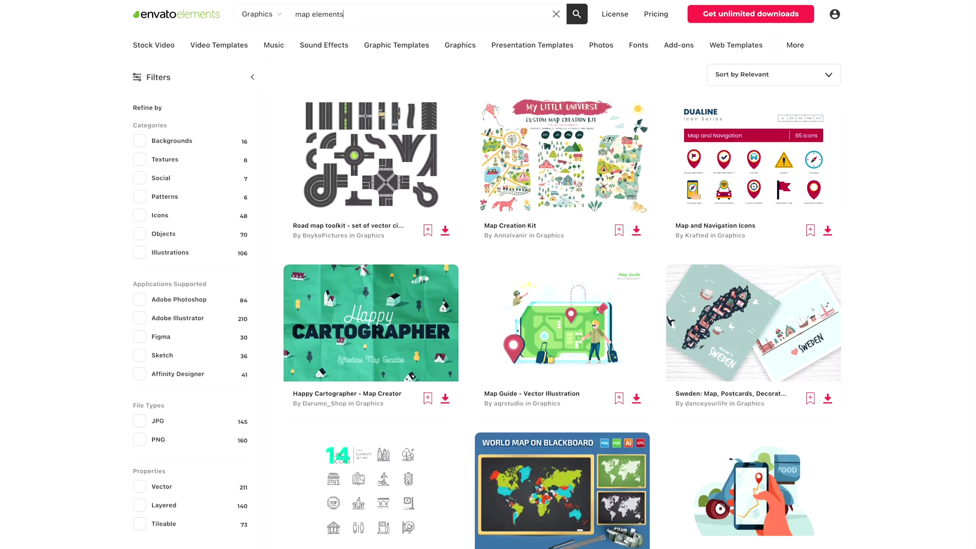
scroll(487, 304, "down", 4)
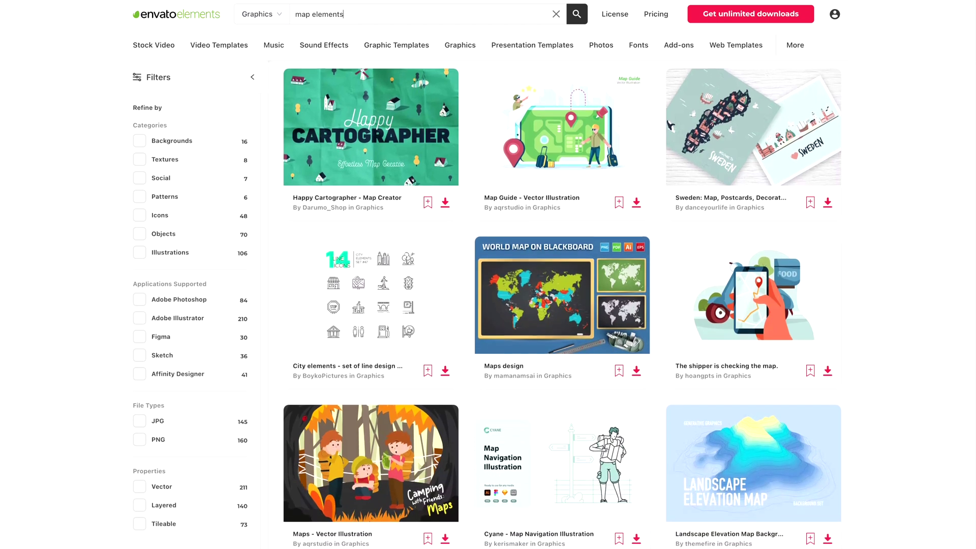
scroll(487, 304, "down", 4)
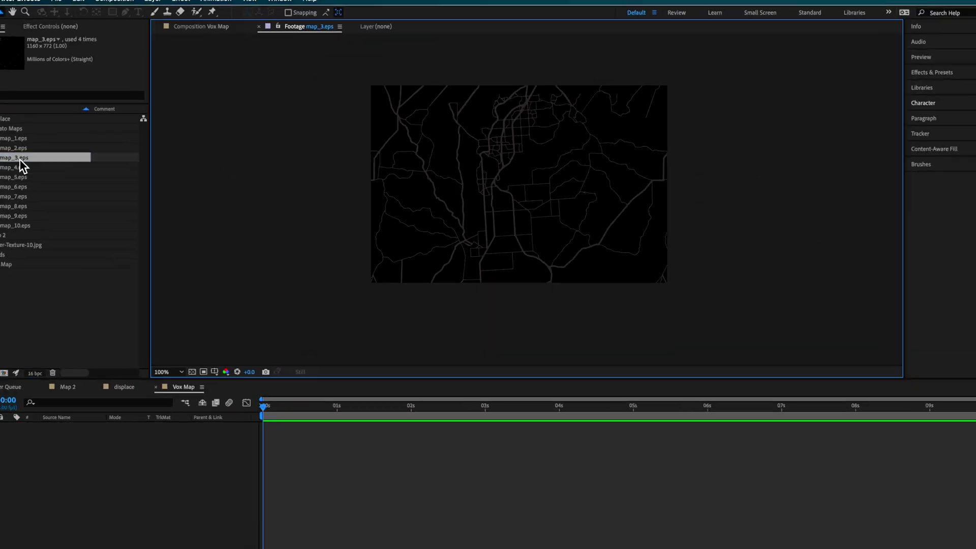
Step: Place map_3.eps in Vox Map, fit it to the comp width, and add a white Fill effect
left_click_drag(19, 159, 93, 490)
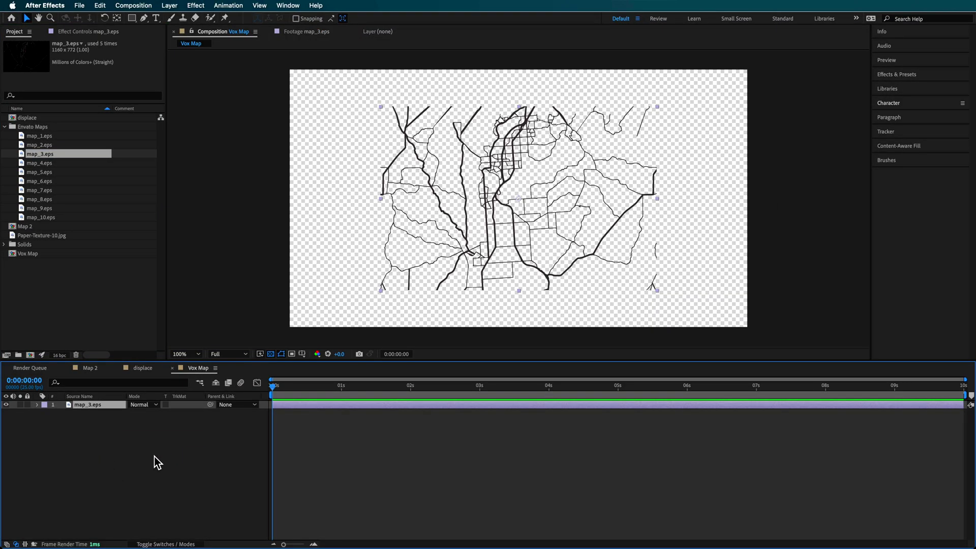
key("super+alt+shift+h")
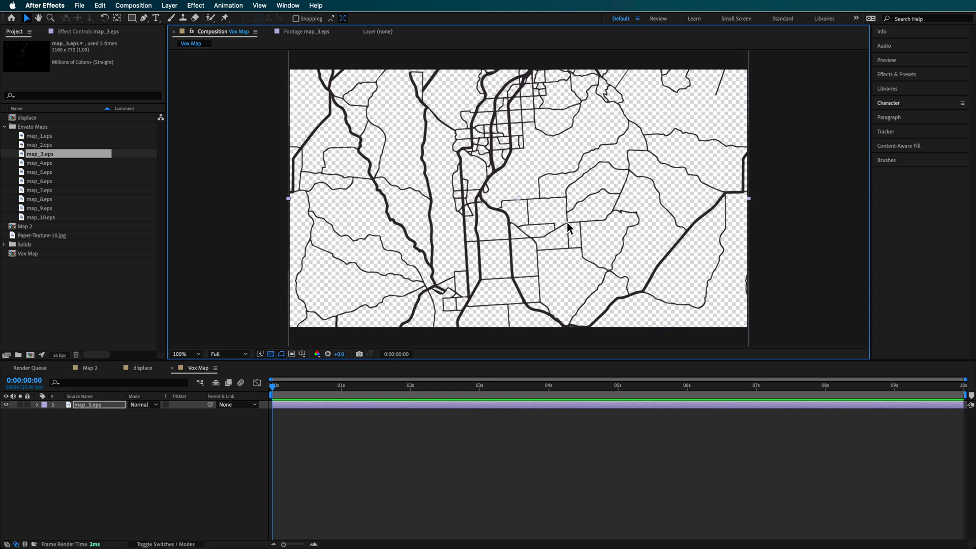
key("super+v")
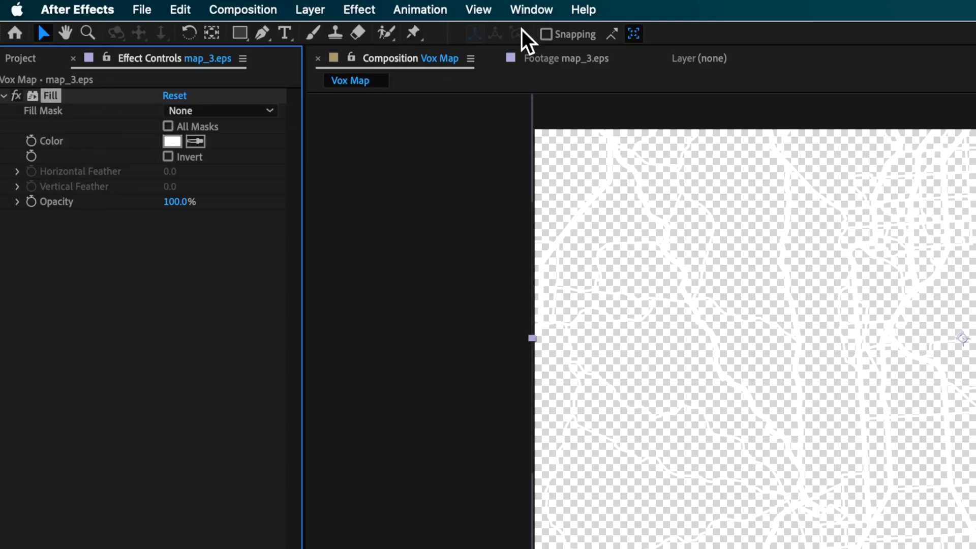
Step: Keep the Fill colour white and show a black background instead of the transparency grid
left_click(584, 10)
left_click(124, 262)
left_click(172, 141)
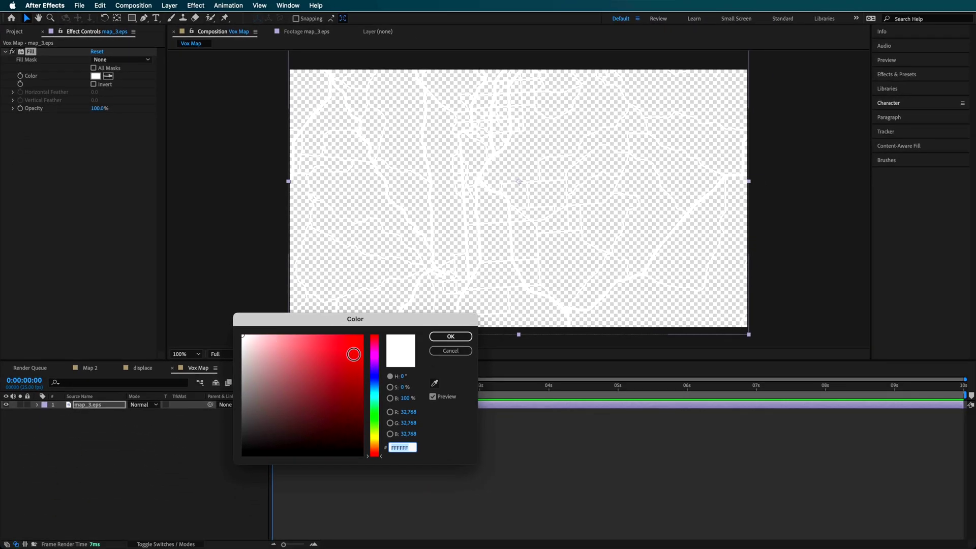
left_click(451, 337)
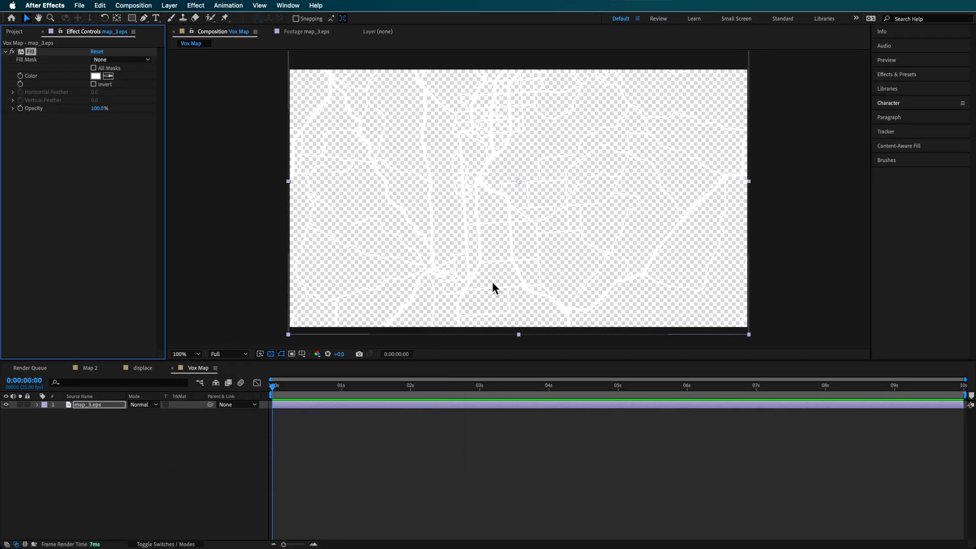
left_click(271, 354)
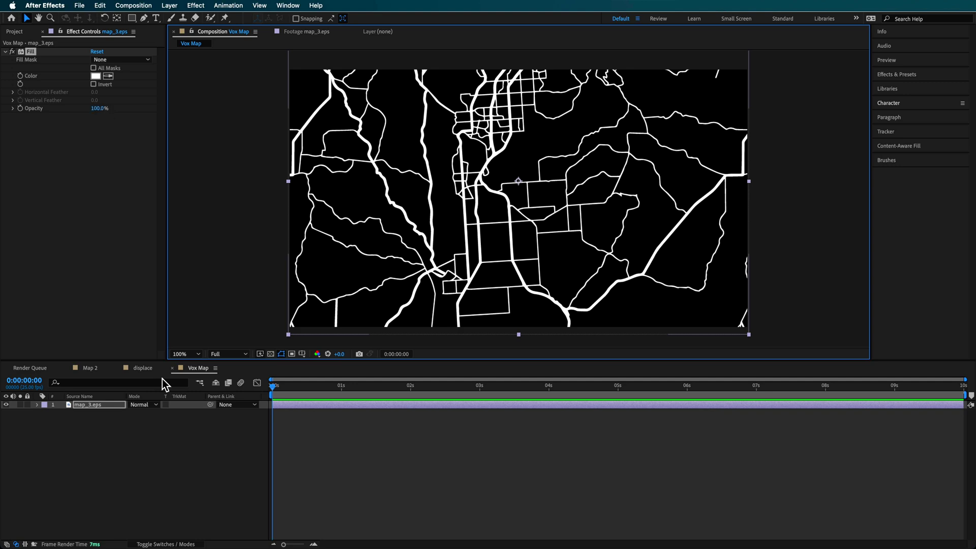
Step: Set the map_3.eps layer's opacity to 50% and duplicate the layer
key("t")
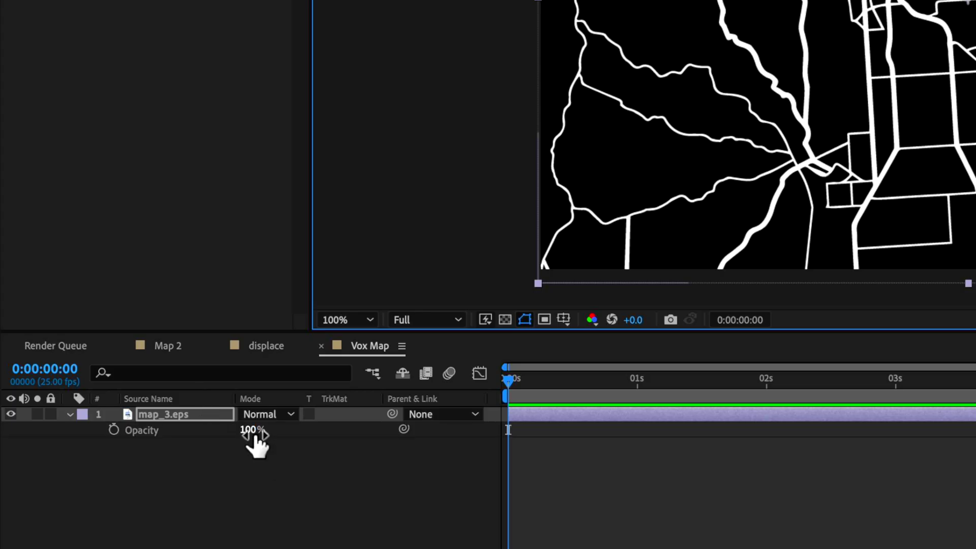
left_click_drag(256, 435, 209, 431)
left_click(178, 471)
left_click(157, 416)
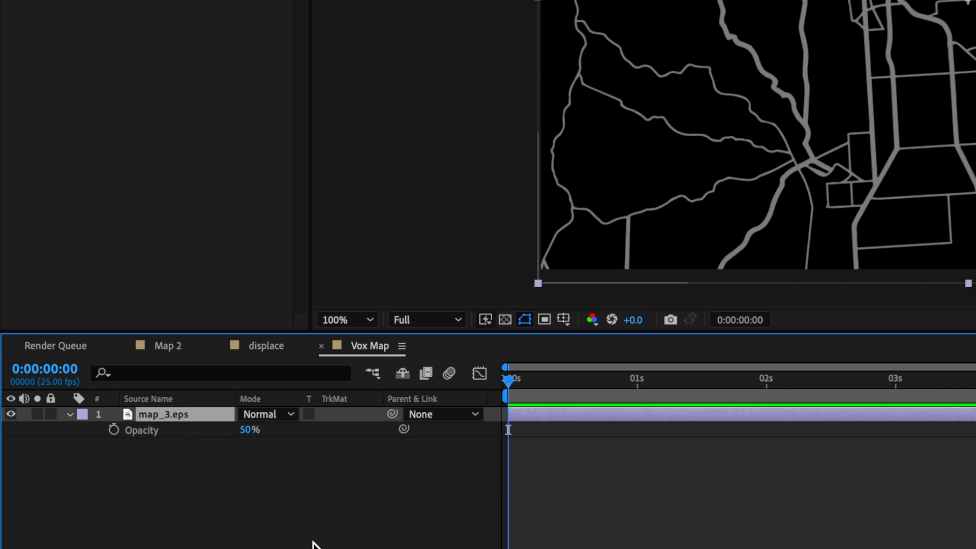
key("ctrl+d")
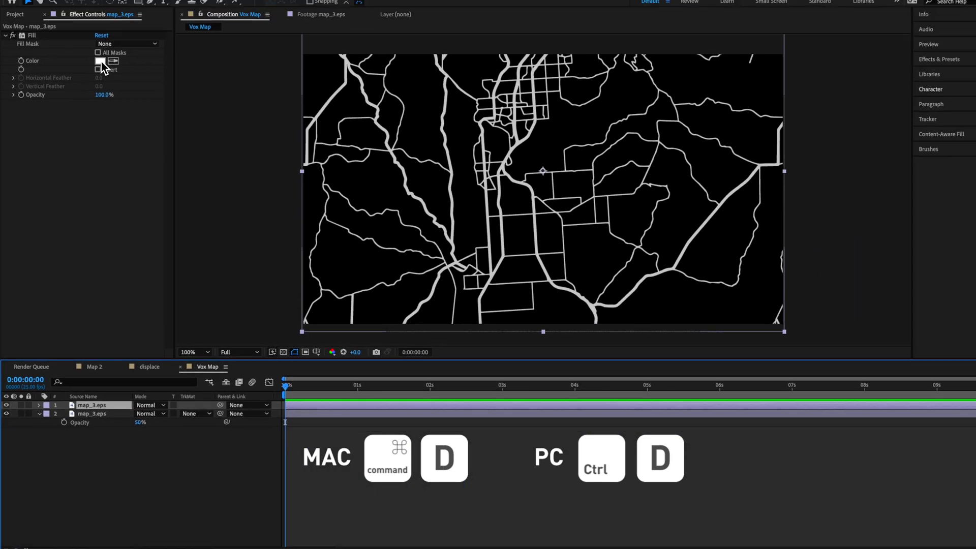
Step: Change the top copy's Fill colour to a saturated orange (about FF6100)
left_click(96, 76)
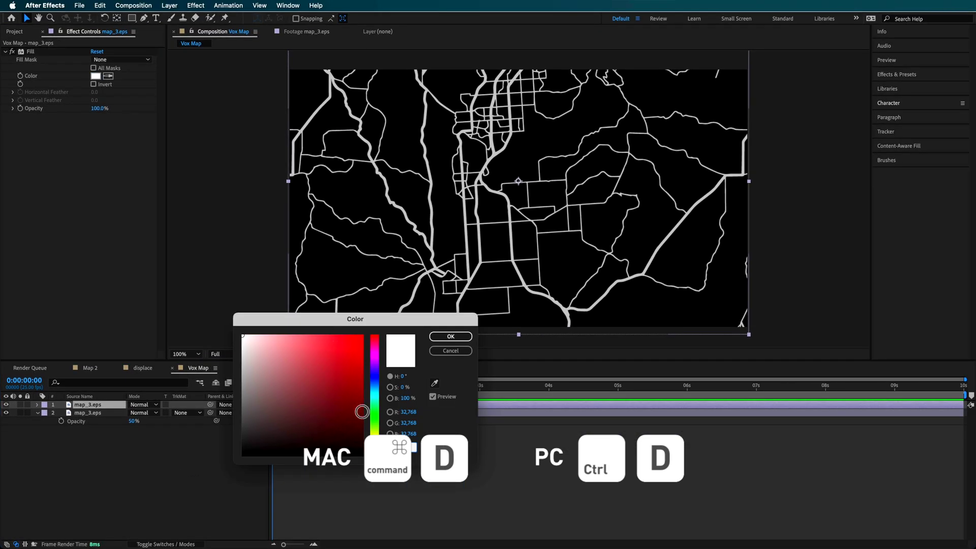
left_click(379, 447)
left_click_drag(294, 393, 378, 329)
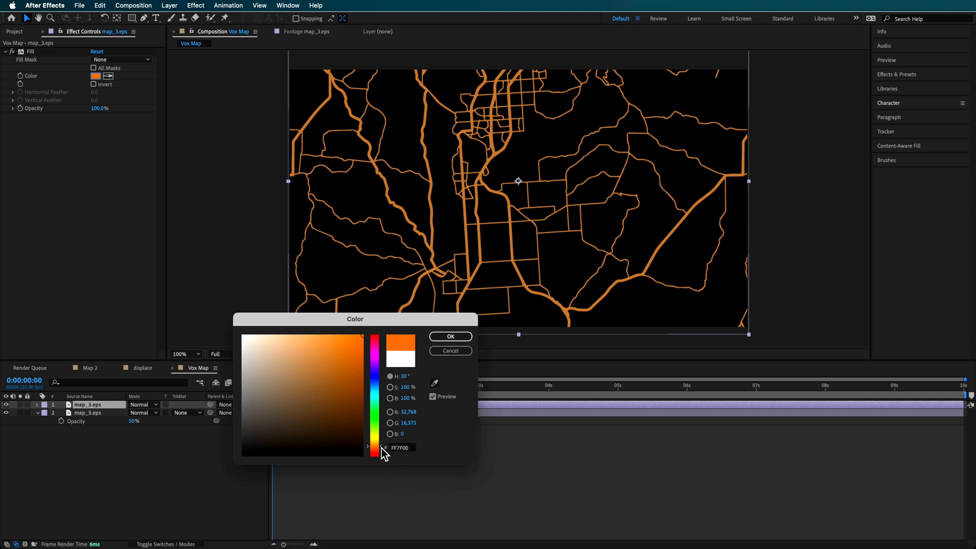
left_click_drag(381, 447, 381, 449)
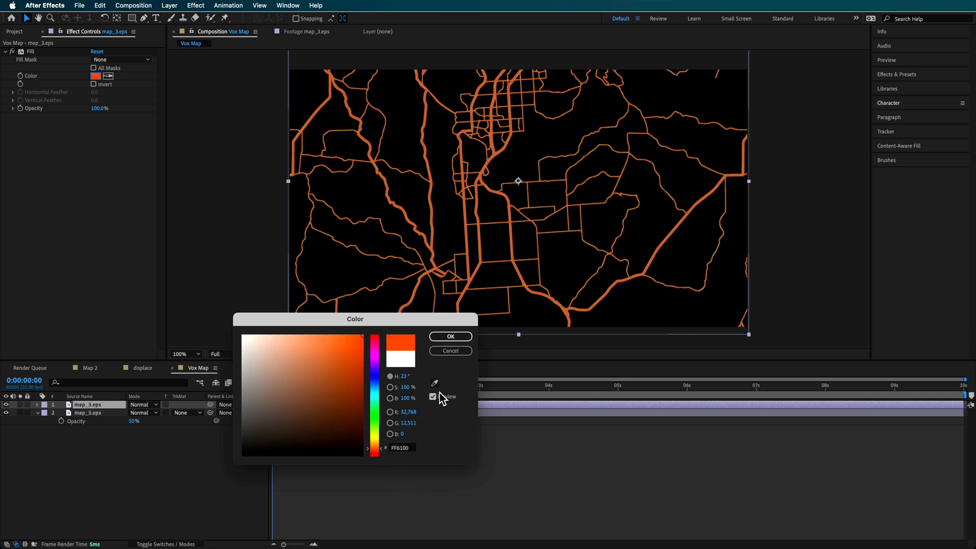
left_click(457, 339)
Step: Set the orange layer's opacity to 75% and zoom the view out to 50%
key("t")
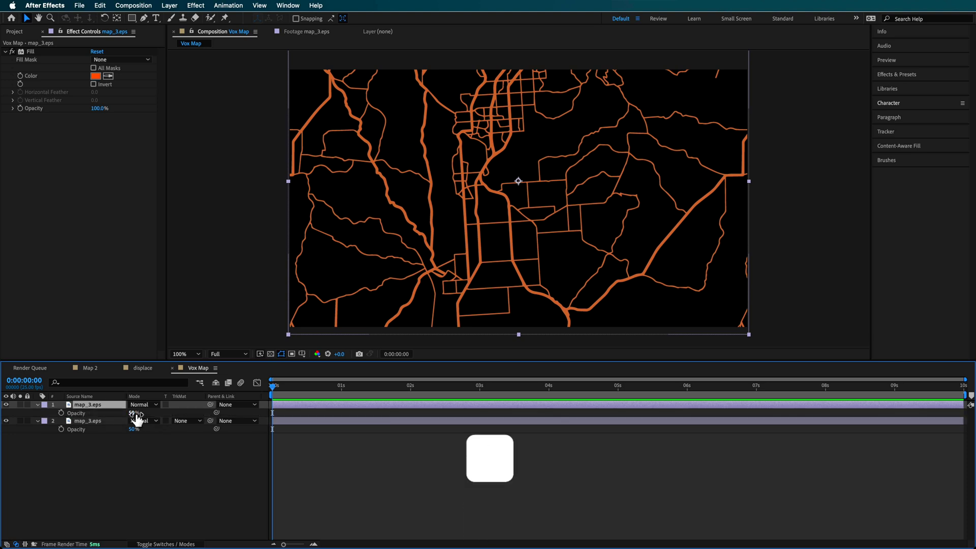
left_click_drag(136, 415, 140, 415)
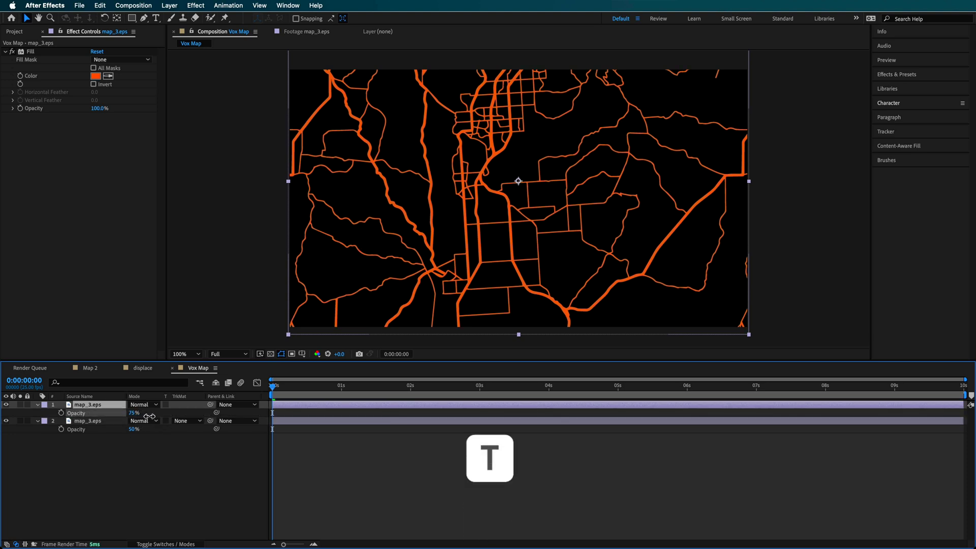
left_click(124, 490)
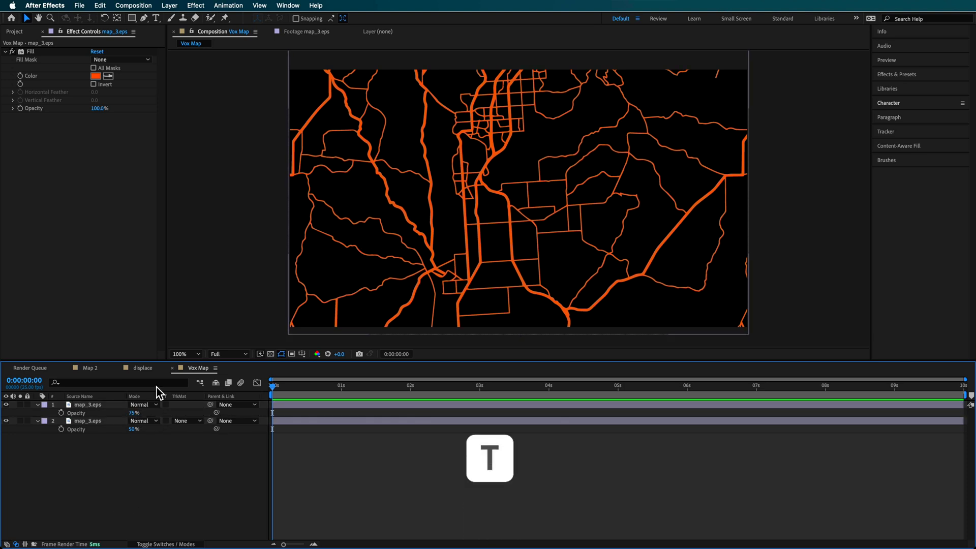
left_click(420, 231)
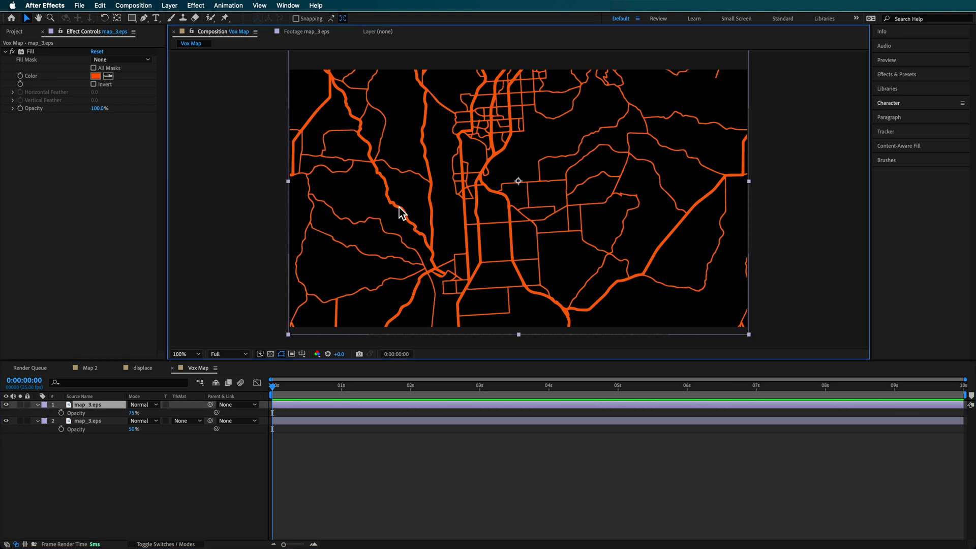
key("comma")
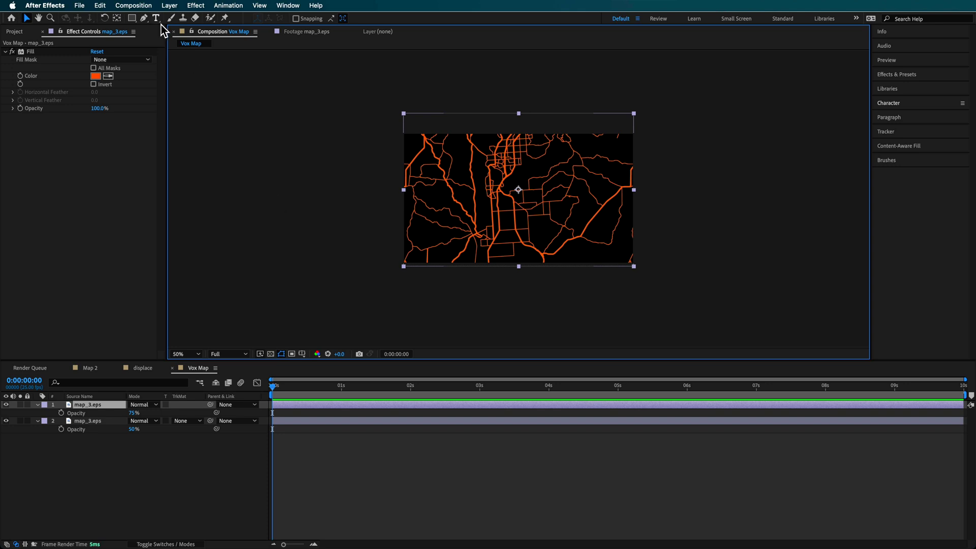
Step: Draw a tall rectangular mask over the central roads and move it past the map's right edge
left_click(133, 18)
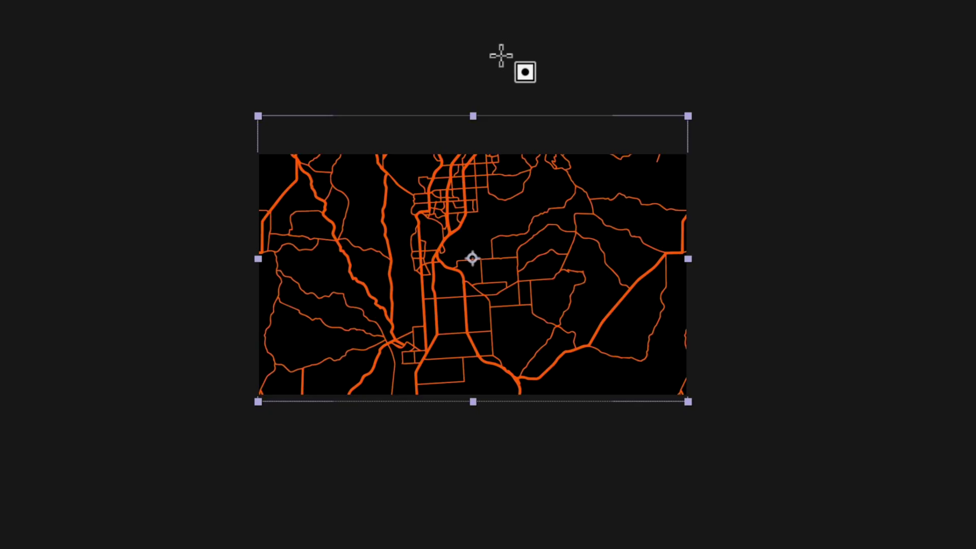
left_click_drag(437, 42, 547, 472)
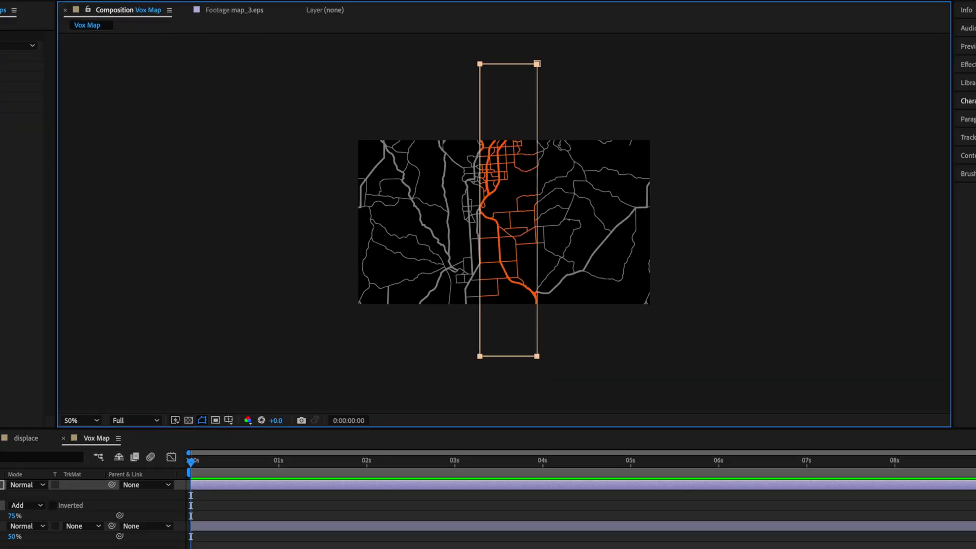
left_click(77, 423)
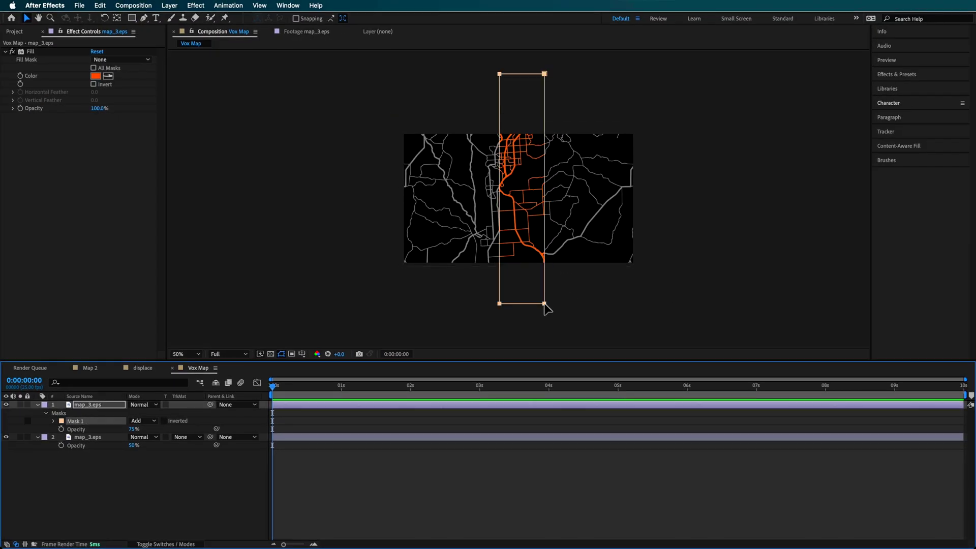
left_click_drag(544, 303, 686, 303)
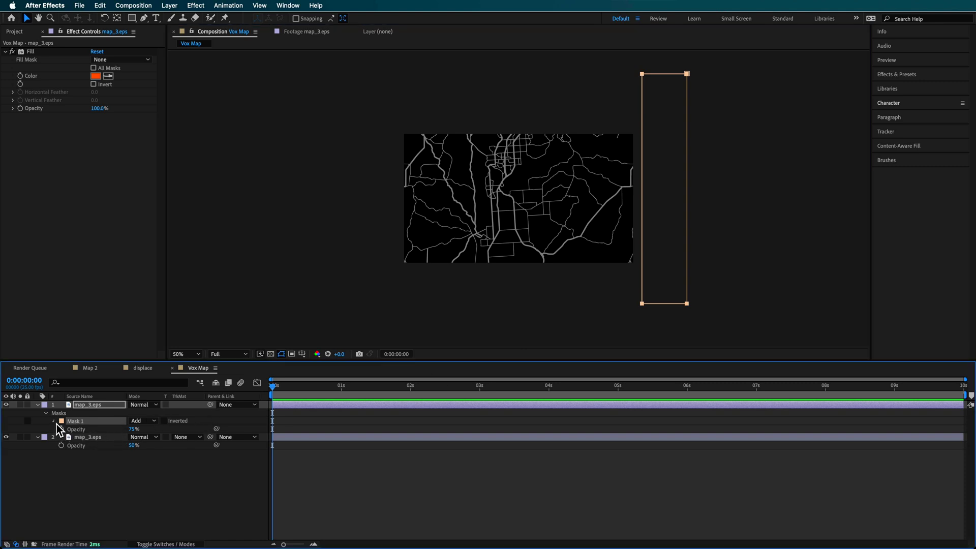
Step: Keyframe Mask Path so the strip slides left across the map from 0:00 to 1:07
key("m")
key("m")
left_click(69, 429)
left_click(347, 386)
left_click_drag(355, 390, 360, 388)
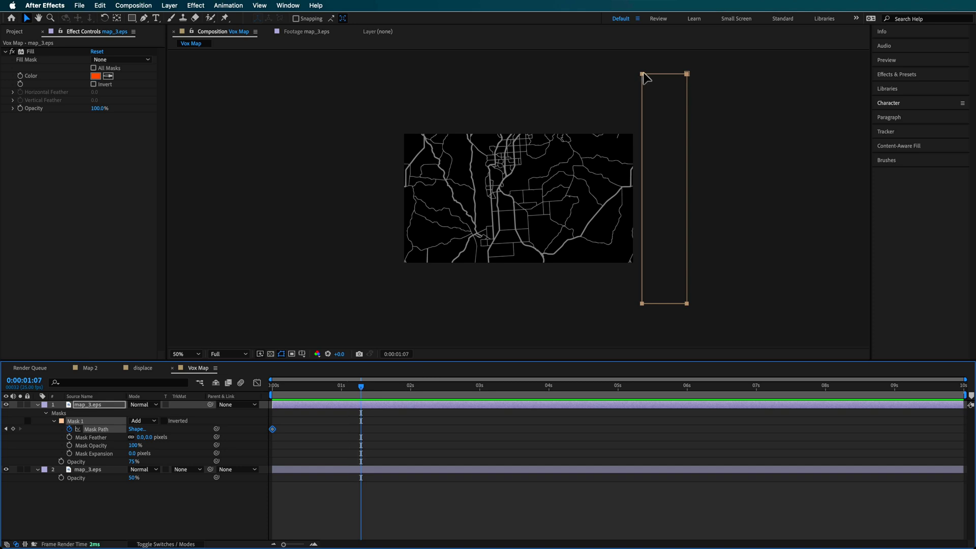
left_click_drag(645, 76, 342, 122)
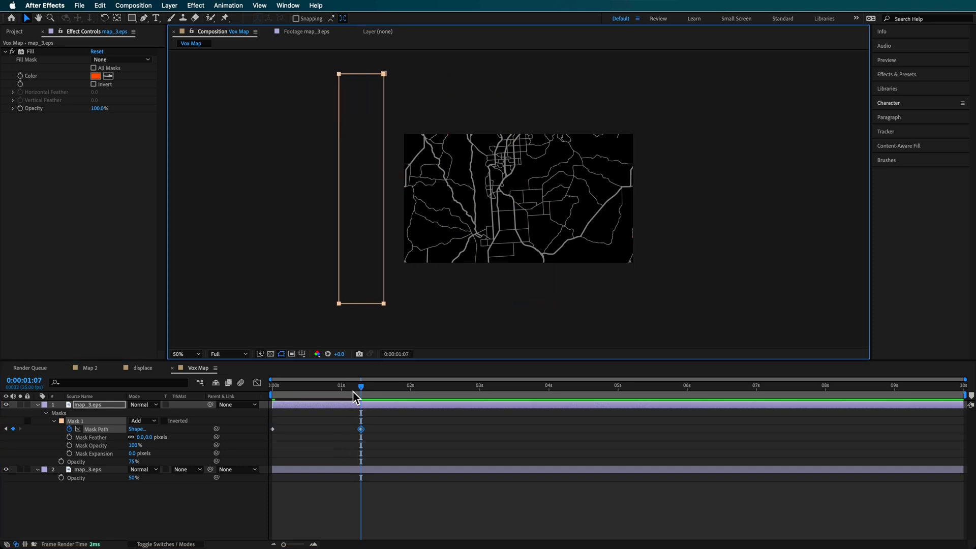
left_click_drag(355, 397, 279, 402)
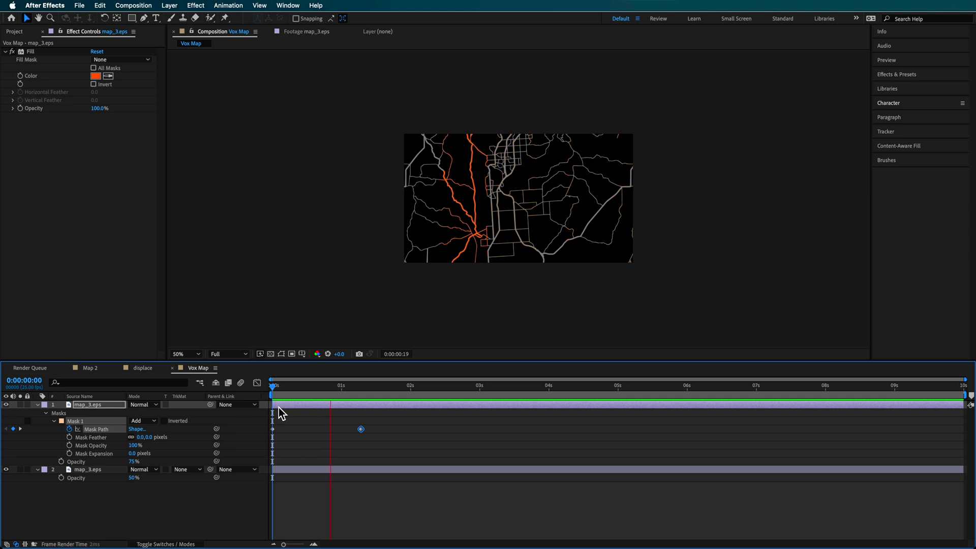
mouse_move(373, 402)
left_mouse_down()
mouse_move(385, 402)
mouse_move(368, 394)
left_mouse_up()
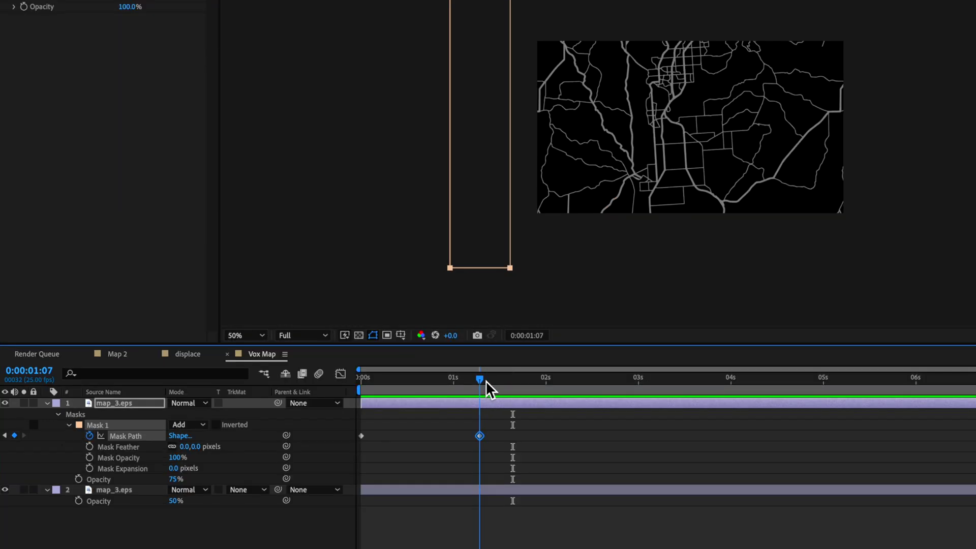
Step: Copy the starting mask keyframe to 1:09 and preview the orange road sweep
left_click(487, 380)
left_click(362, 436)
key("ctrl+c")
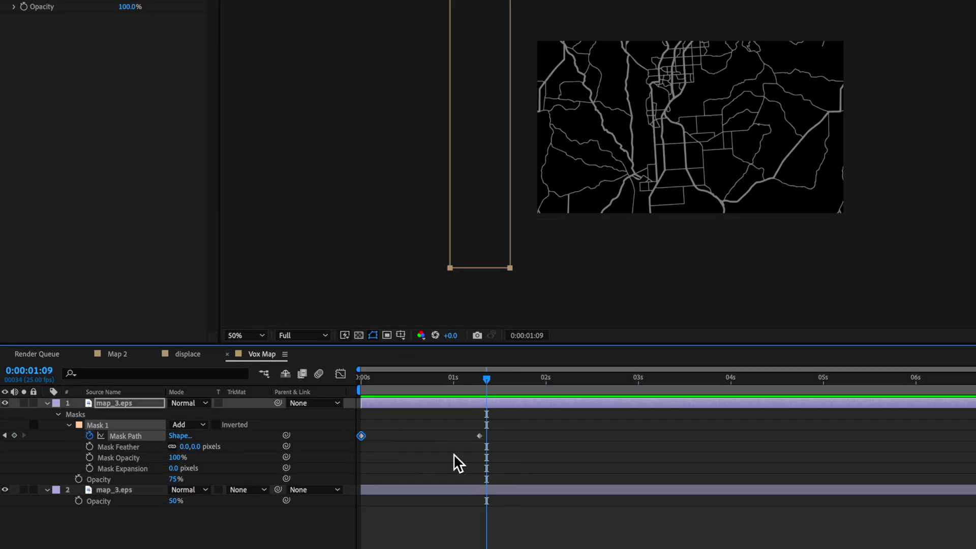
key("ctrl+v")
left_click_drag(486, 379, 349, 418)
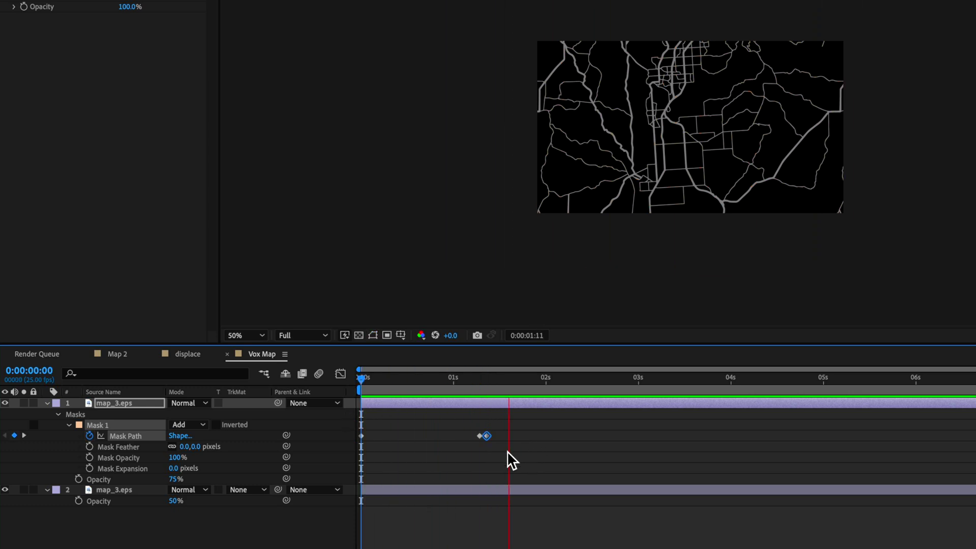
key("space")
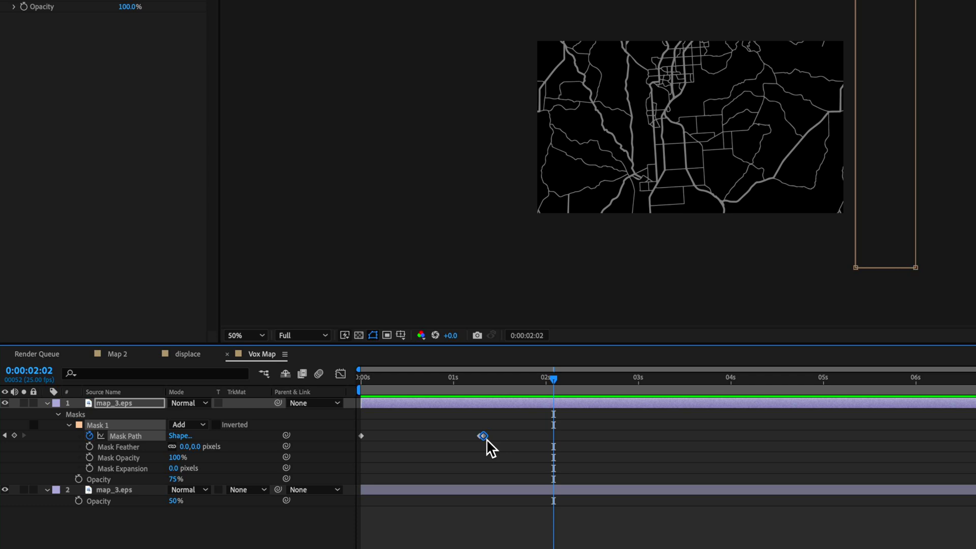
left_click(468, 379)
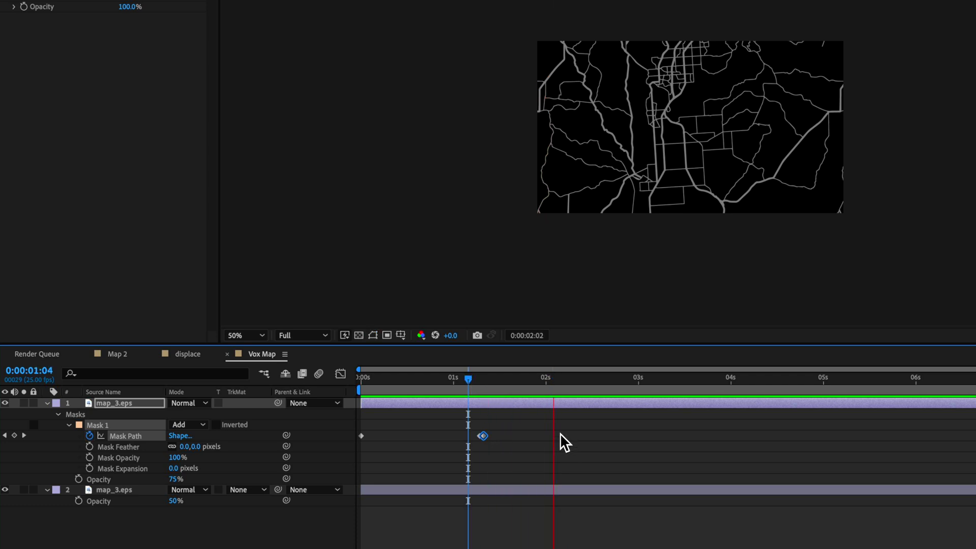
key("space")
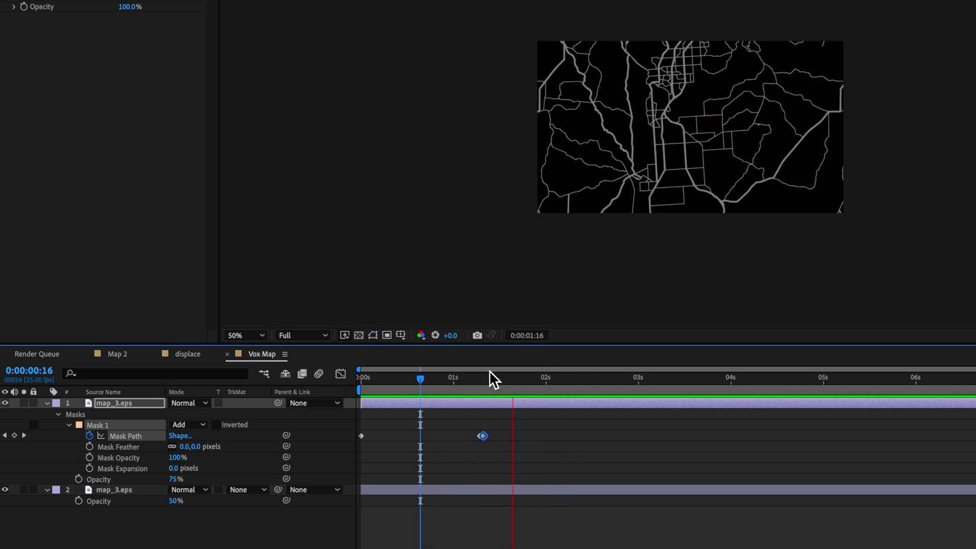
Step: Paste the sweep's mask keyframes again at 2:12 and 5:01, then preview the repeats
left_click_drag(515, 428, 362, 450)
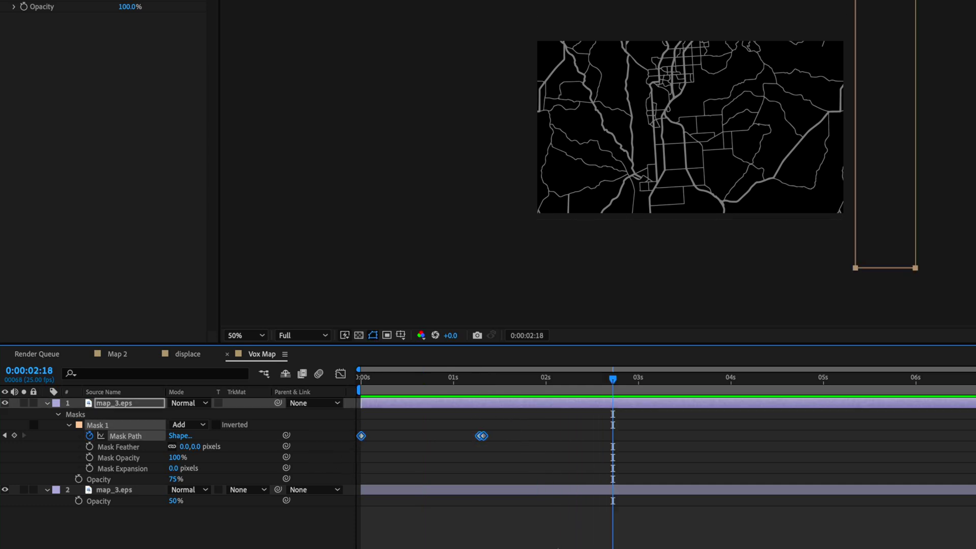
left_click(594, 392)
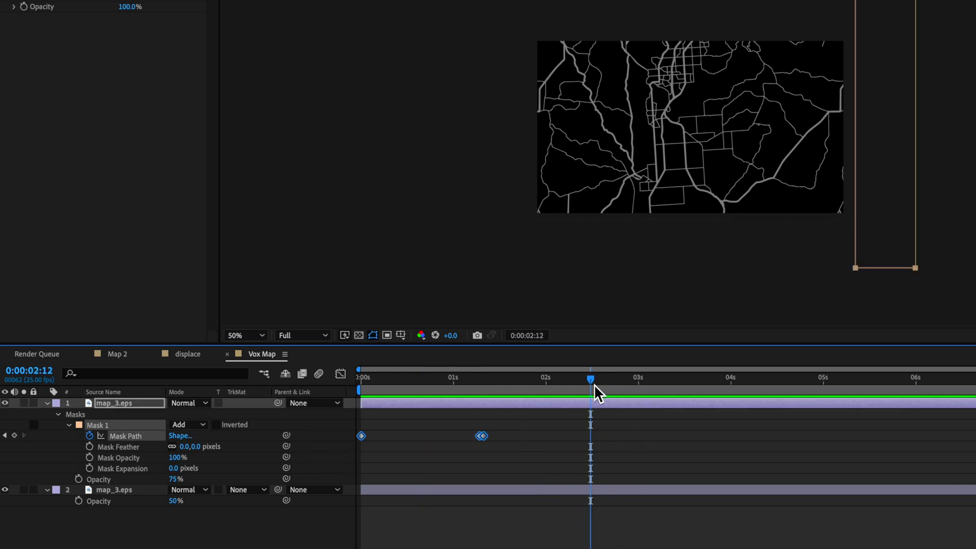
key("ctrl+v")
left_click(618, 391)
left_click_drag(630, 390, 834, 405)
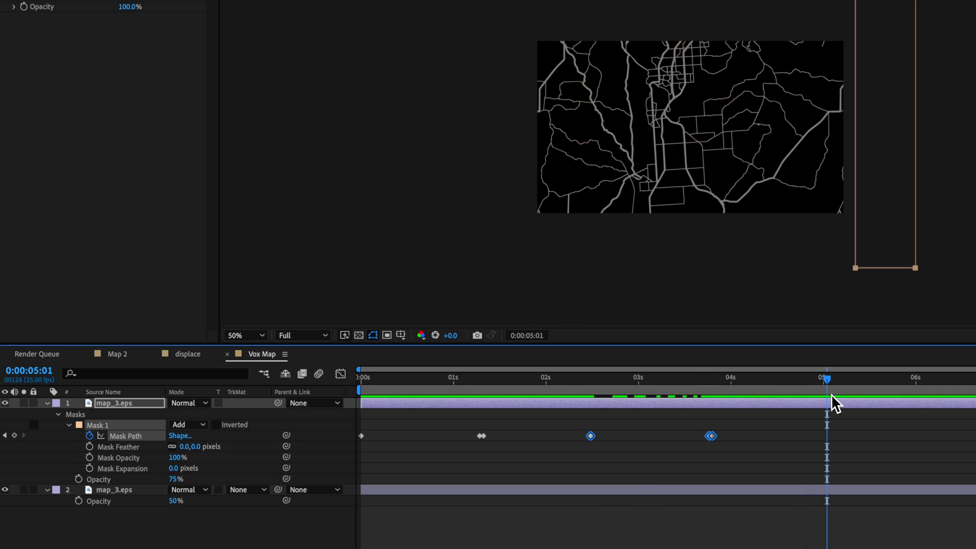
key("ctrl+v")
key("space")
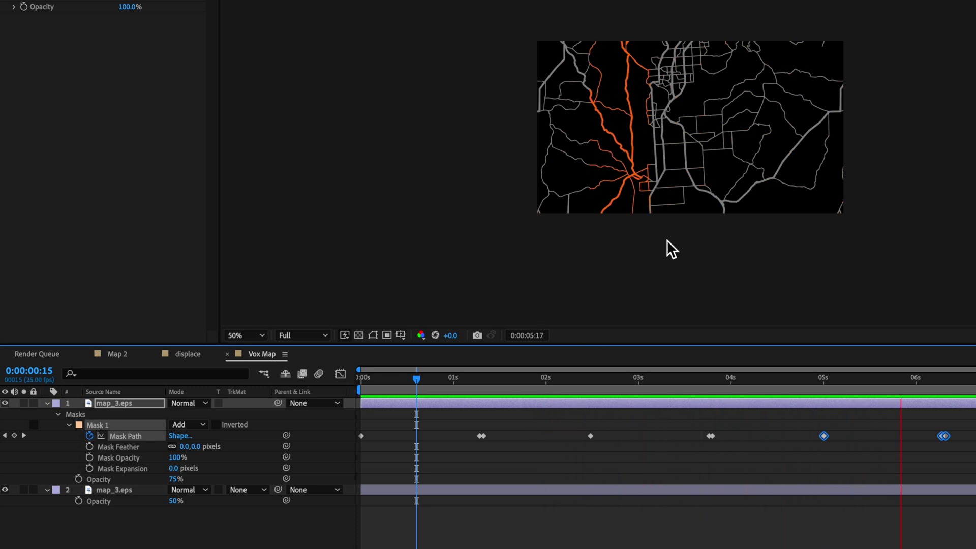
key("space")
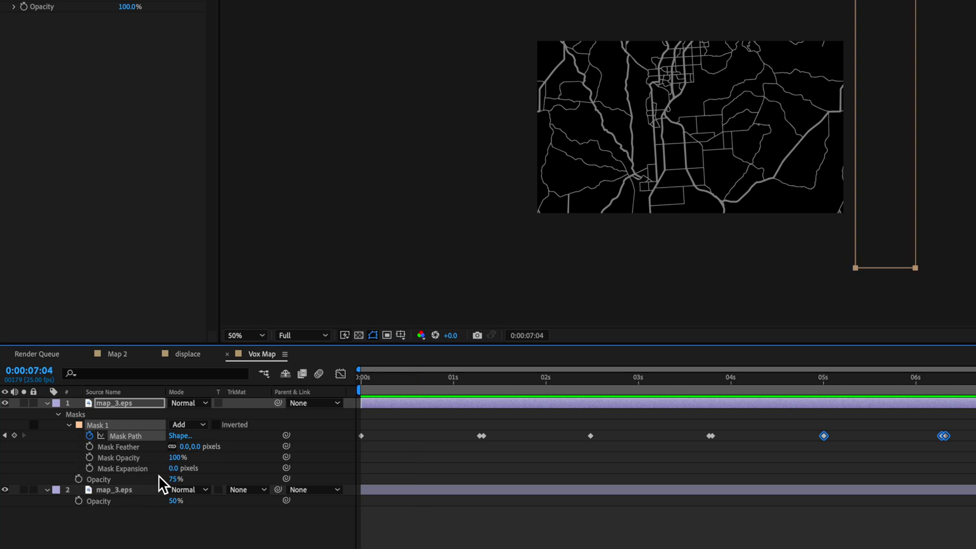
Step: Widen the mask strip with a Mask Expansion of 123 pixels
left_click_drag(176, 468, 189, 471)
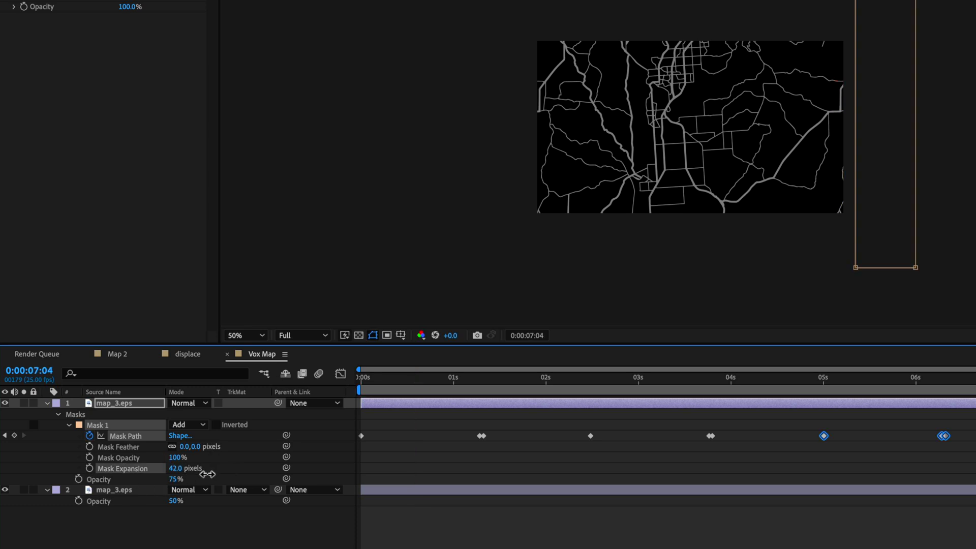
left_click(523, 389)
left_click_drag(173, 469, 223, 474)
left_click(450, 389)
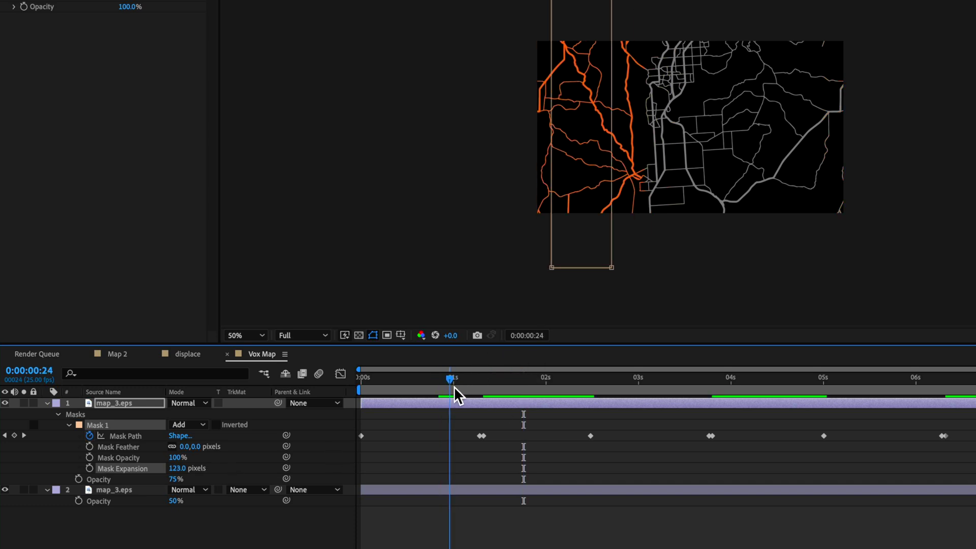
left_click(454, 388)
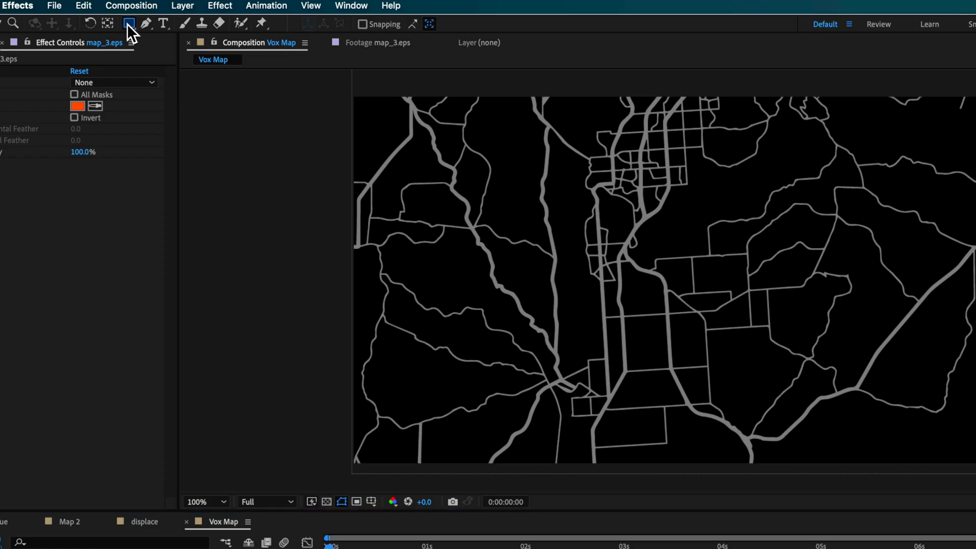
Step: Draw a small red-filled ellipse dot on a junction near the town
left_click(128, 22)
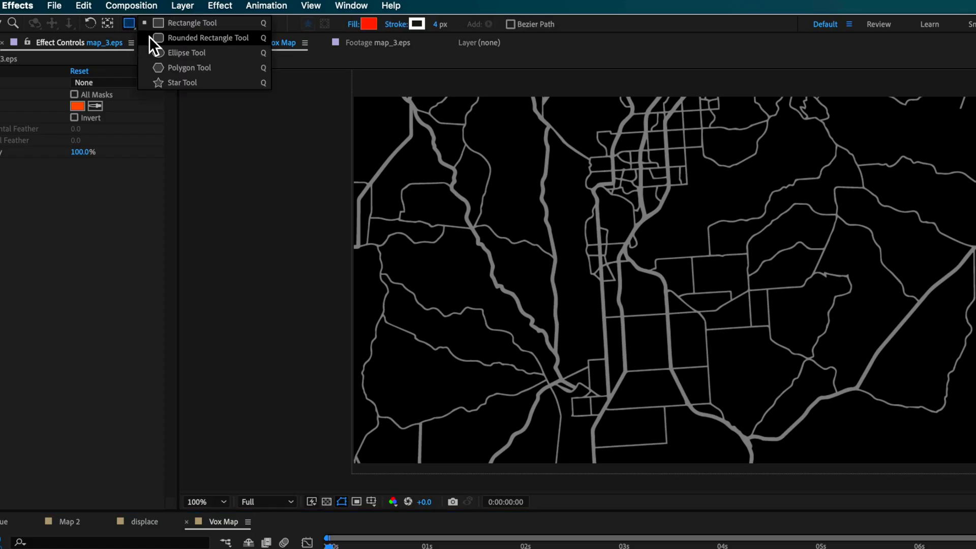
left_click(155, 49)
left_click(369, 24)
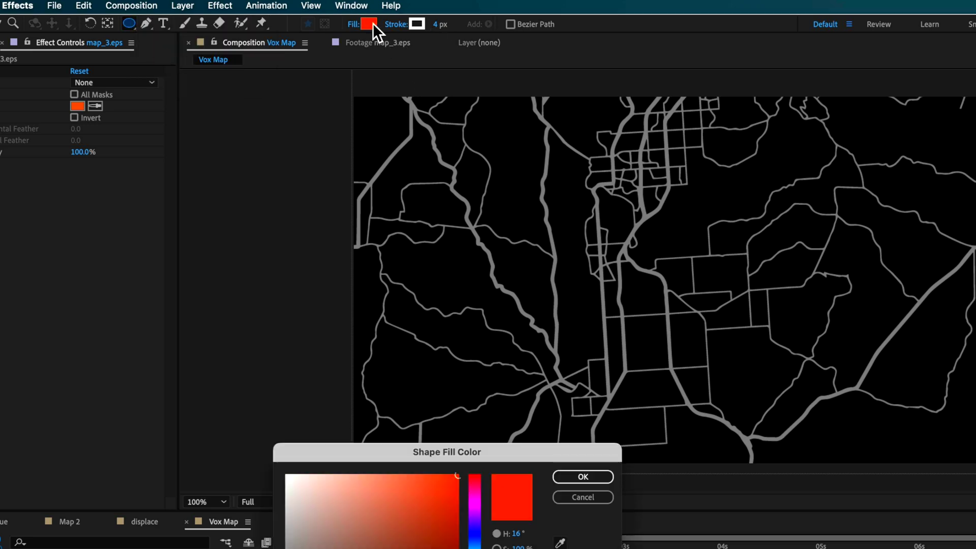
left_click(578, 478)
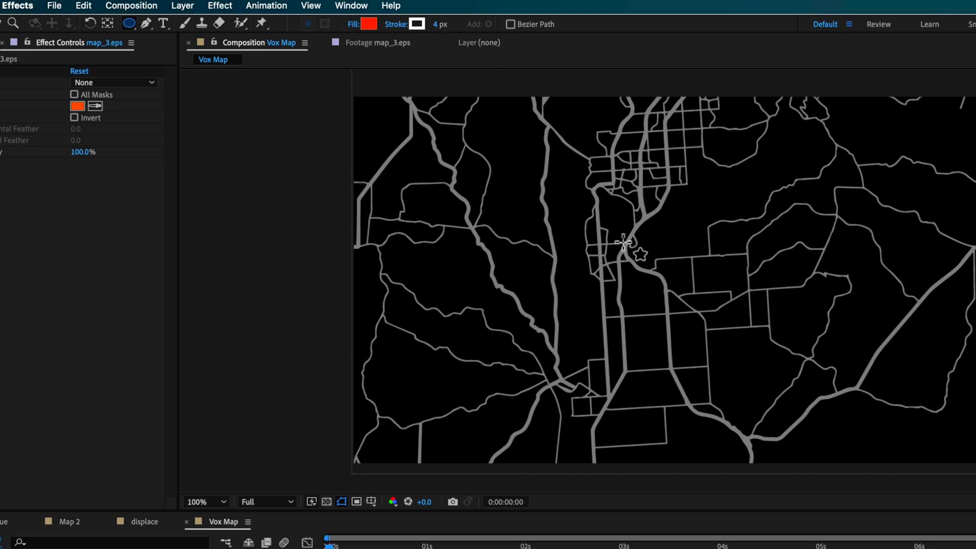
mouse_move(623, 243)
left_mouse_down()
mouse_move(654, 267)
mouse_move(635, 252)
left_mouse_up()
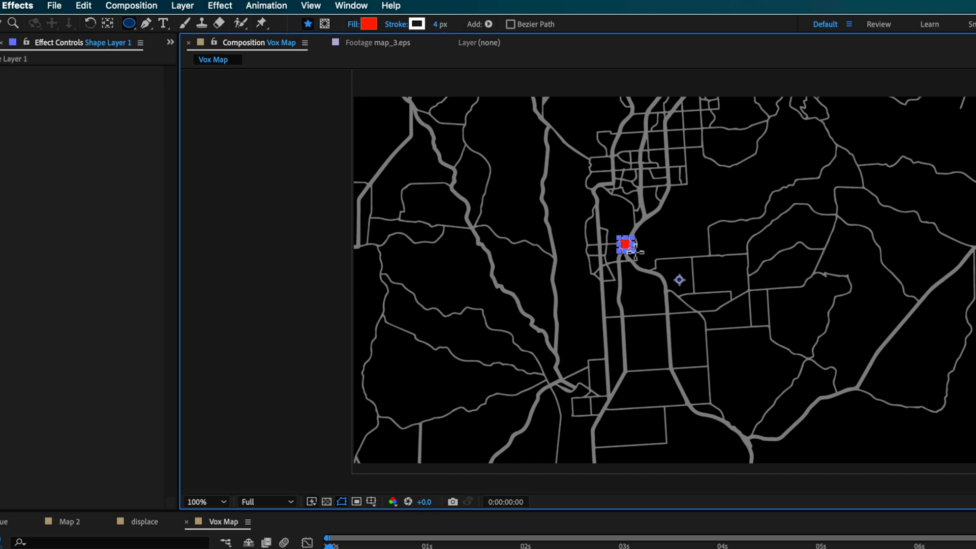
Step: Duplicate the dot, moving and enlarging copies onto other road junctions
key("F2")
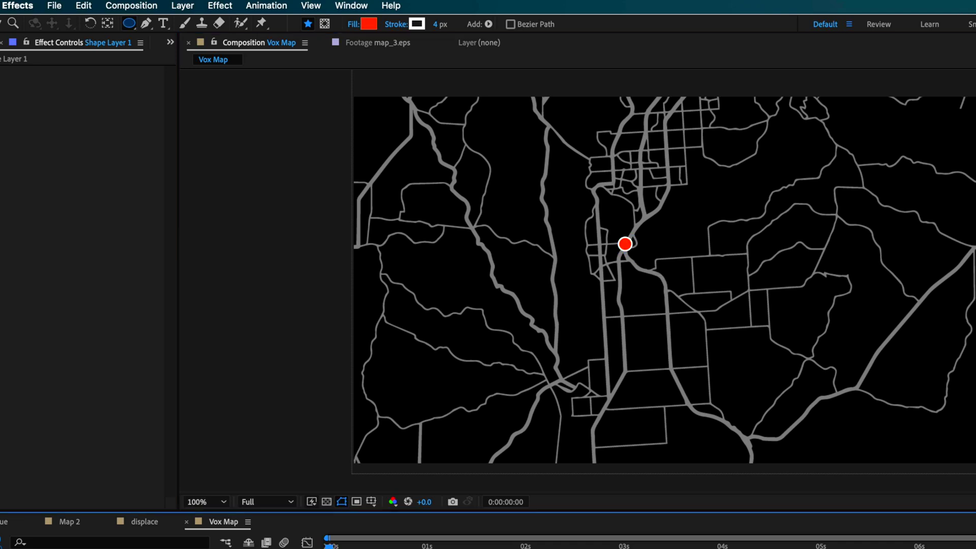
key("v")
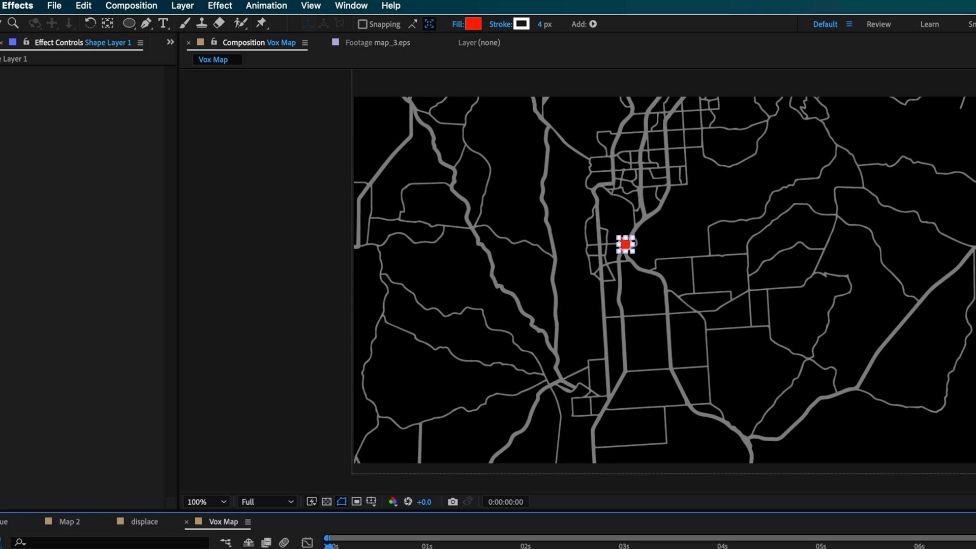
left_click(628, 243)
key("super+d")
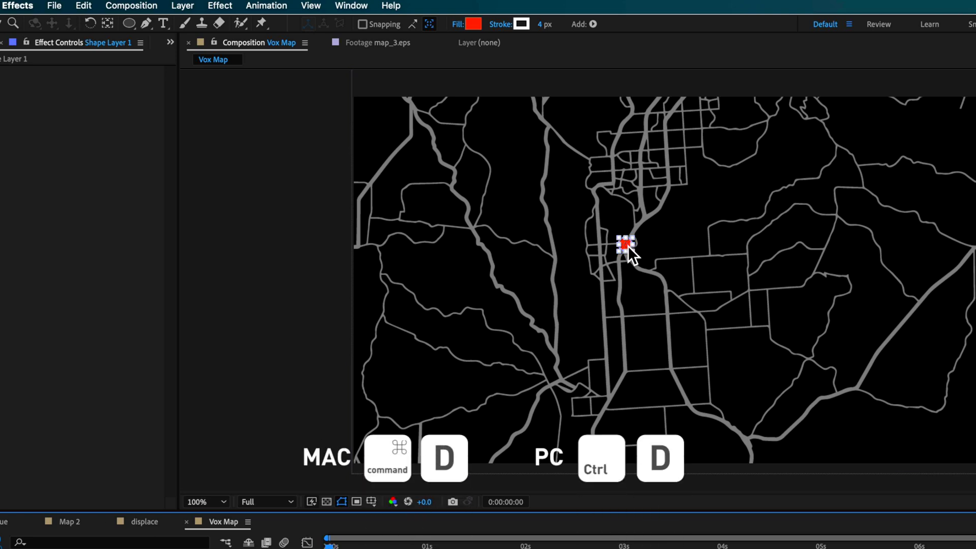
left_click_drag(627, 243, 564, 382)
key("super+d")
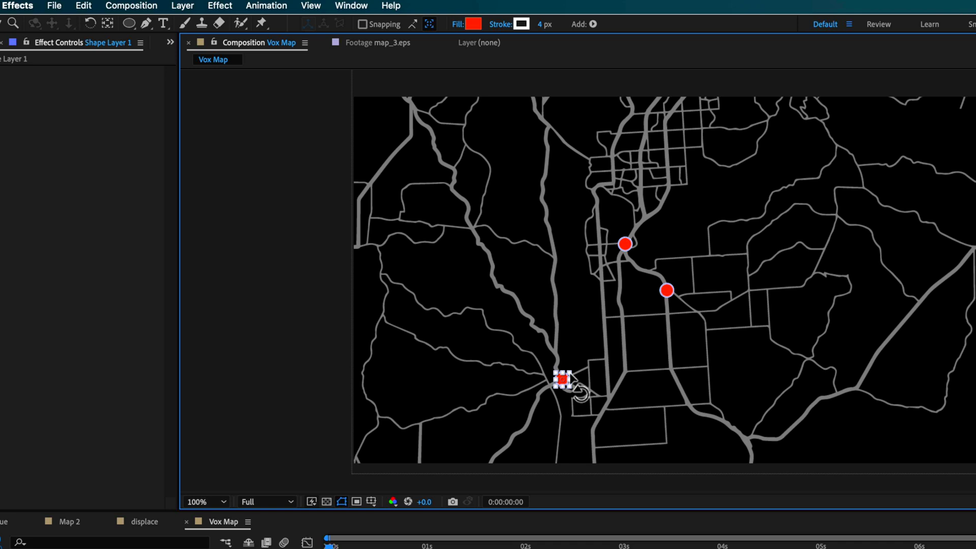
scroll(579, 394, "up", 1)
left_click_drag(555, 349, 568, 335)
left_click_drag(511, 102, 533, 127)
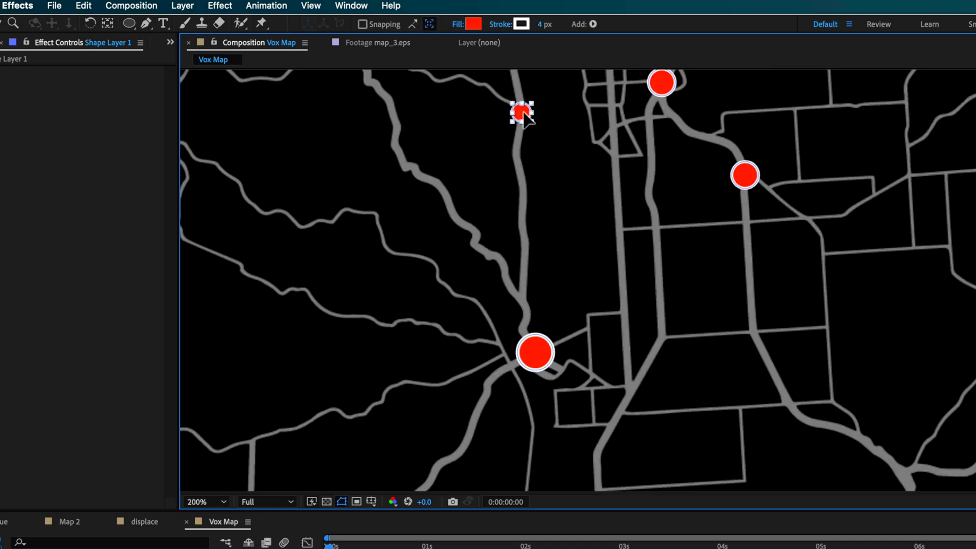
left_click_drag(579, 152, 594, 329)
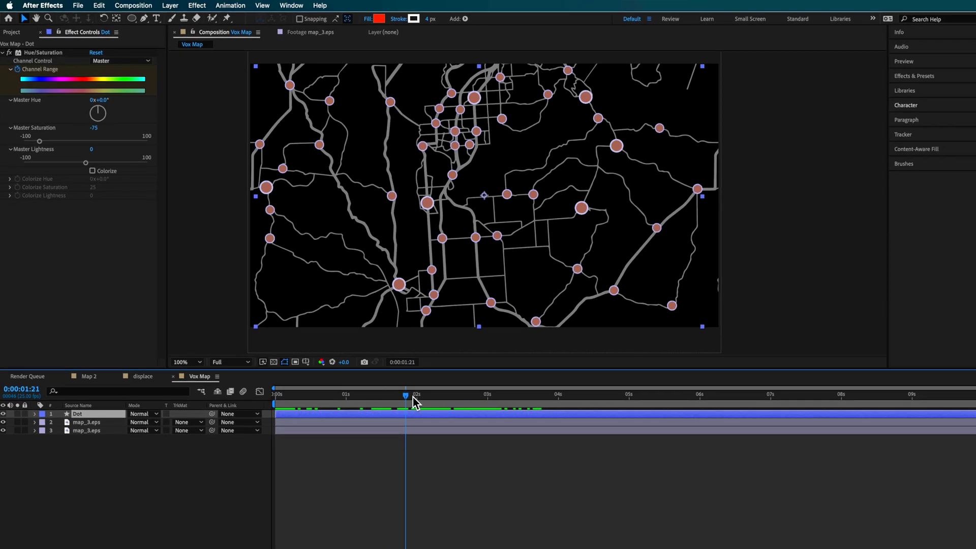
Step: Reveal the Dot layer's keyframed Hue/Saturation properties after scrubbing the road animation
left_click(316, 468)
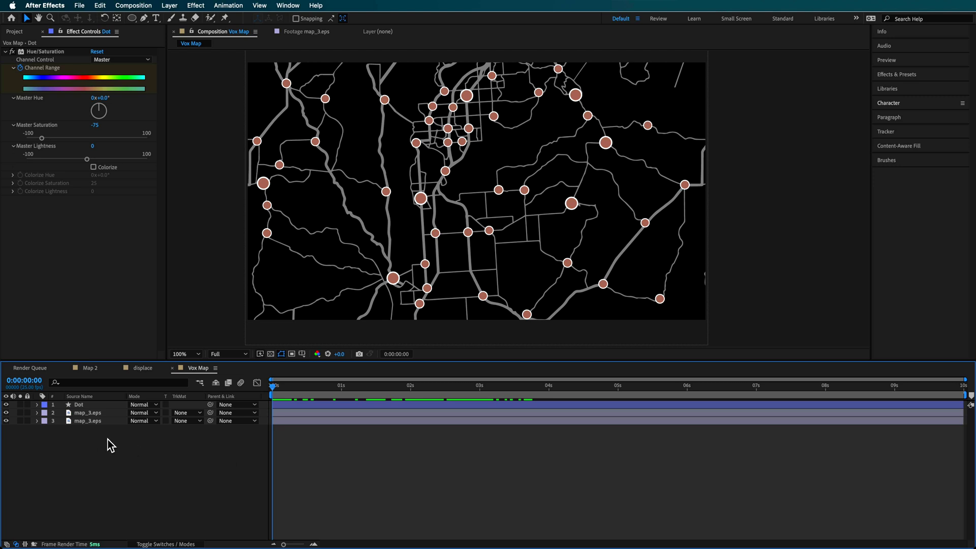
mouse_move(284, 377)
left_mouse_down()
mouse_move(334, 397)
mouse_move(272, 386)
left_mouse_up()
left_click(362, 405)
key("u")
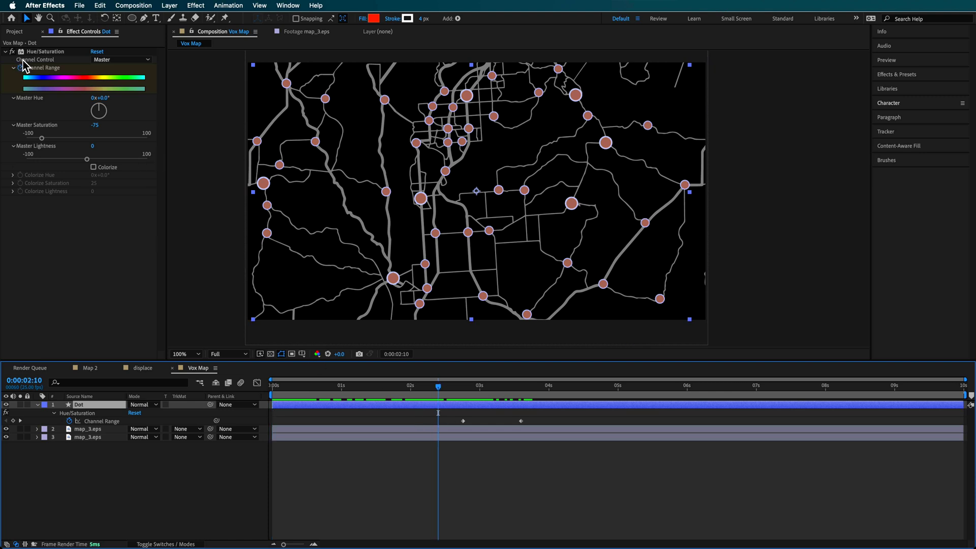
left_click(40, 52)
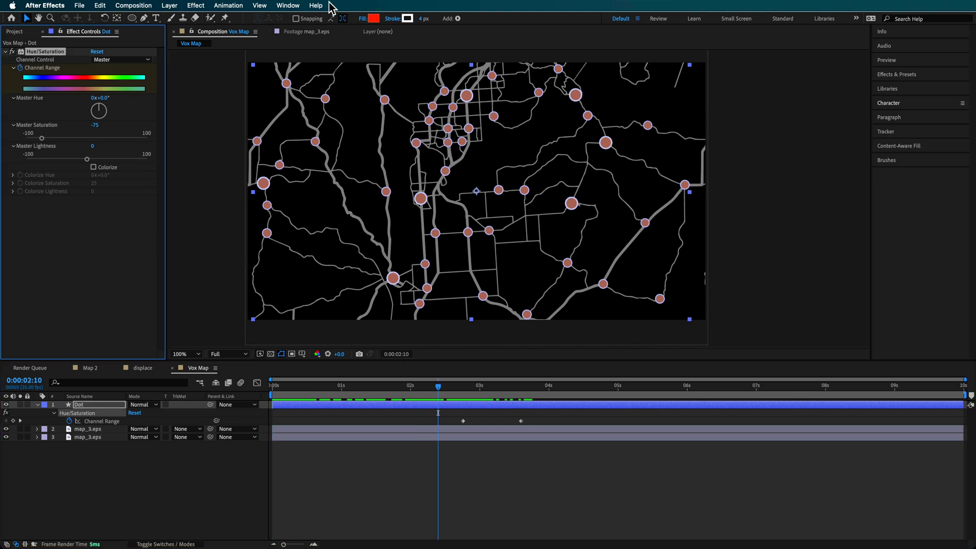
left_click(316, 6)
left_click(56, 63)
Step: Tune the dots' saturation keyframe near 3 seconds and preview the -75 to 11 brightening
left_click(462, 388)
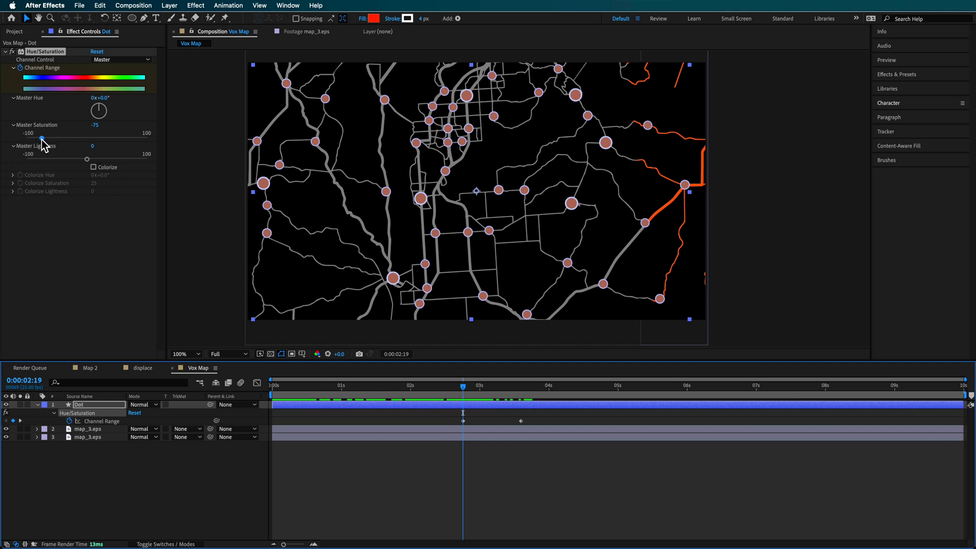
left_click_drag(459, 388, 523, 409)
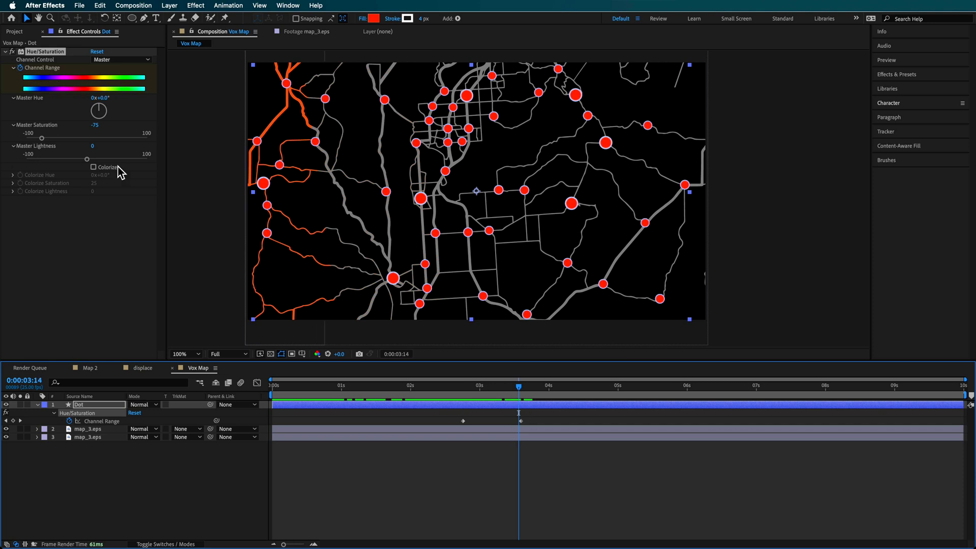
left_click(524, 418)
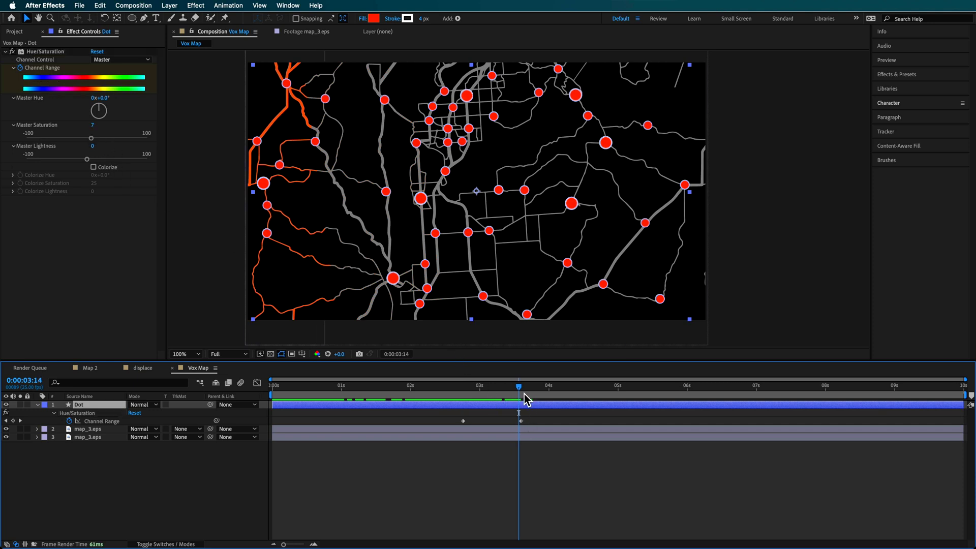
left_click_drag(532, 391, 522, 407)
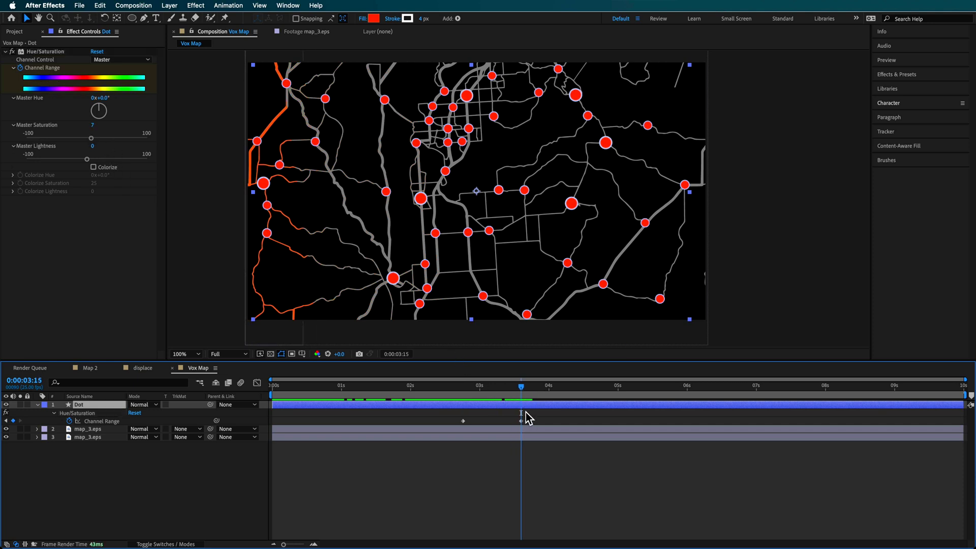
left_click(510, 475)
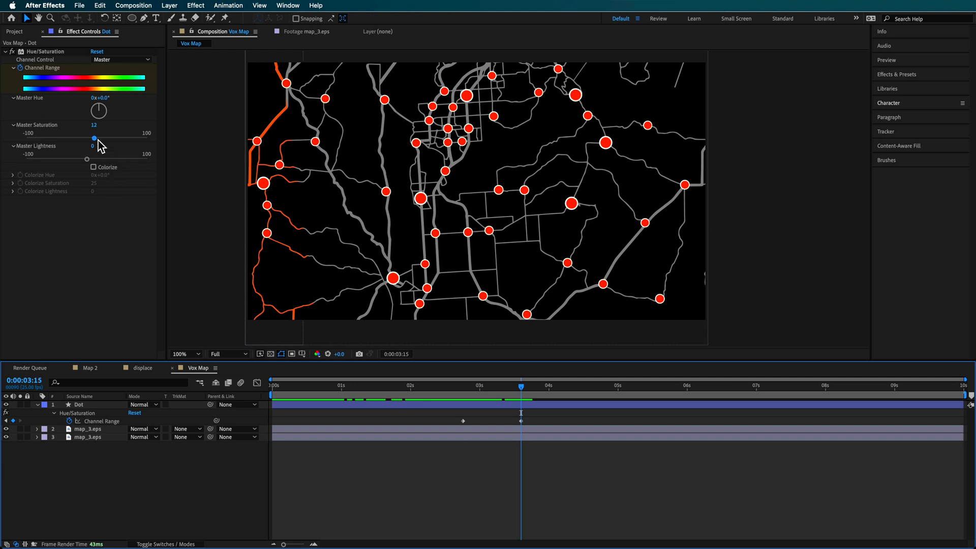
left_click_drag(98, 141, 95, 142)
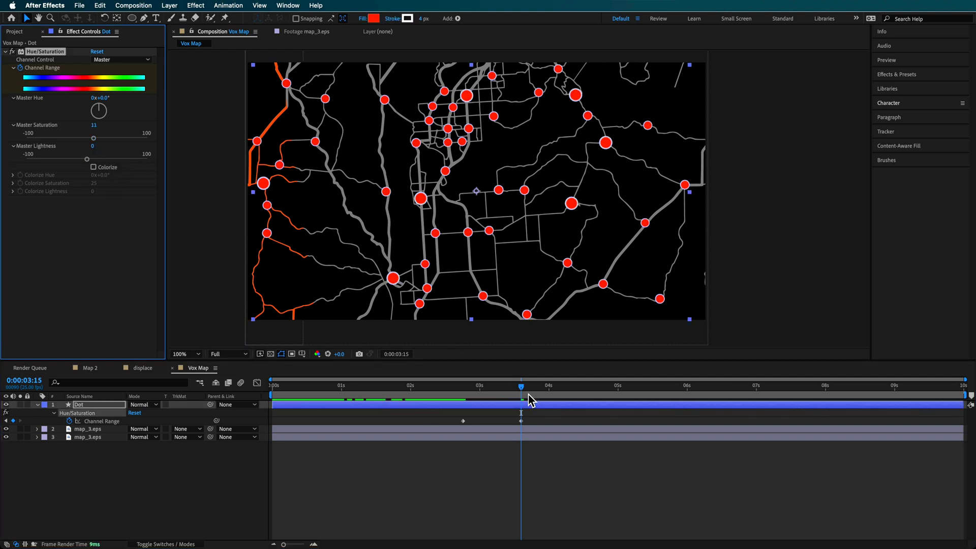
left_click_drag(517, 388, 414, 396)
key("space")
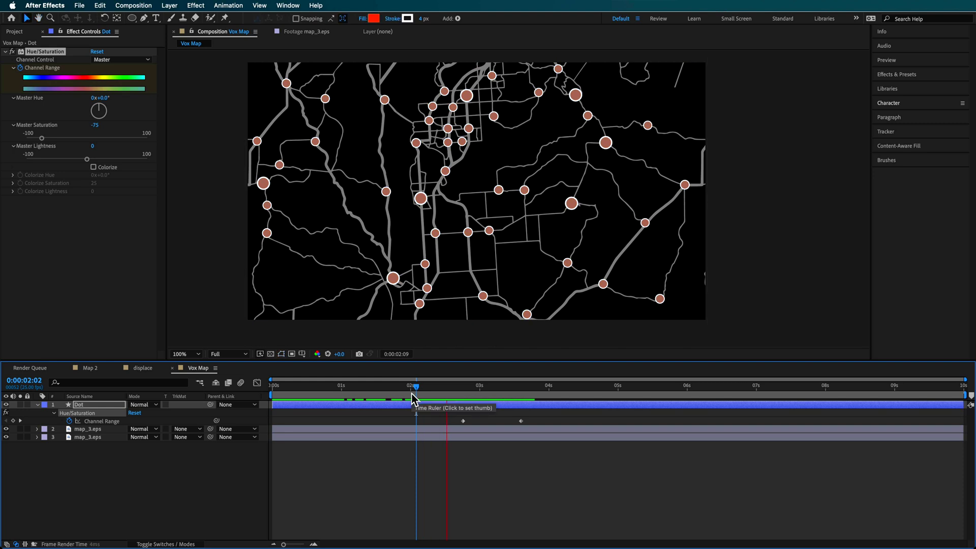
left_click_drag(412, 395, 530, 401)
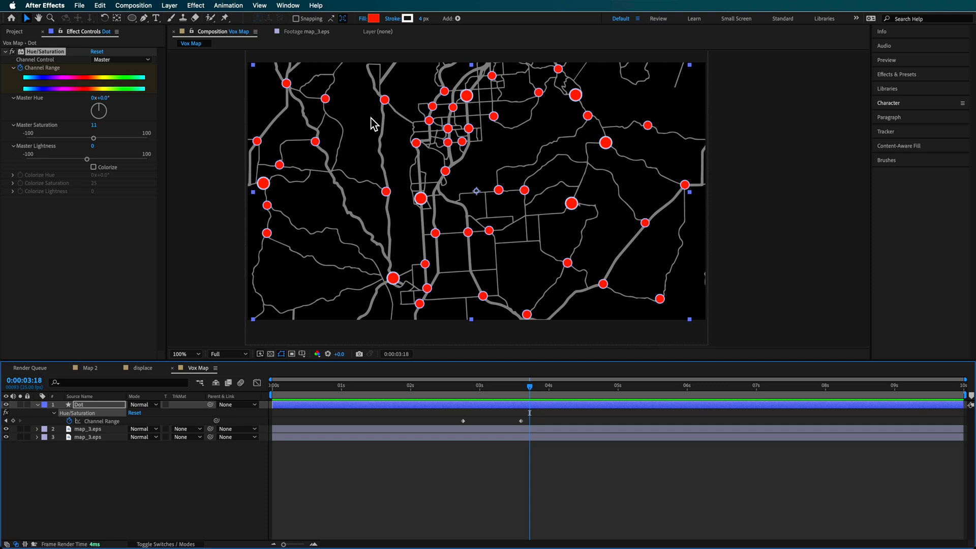
Step: Duplicate the Dot layer as Dot 2 and delete all its ellipses except Ellipse 1
left_click(89, 407)
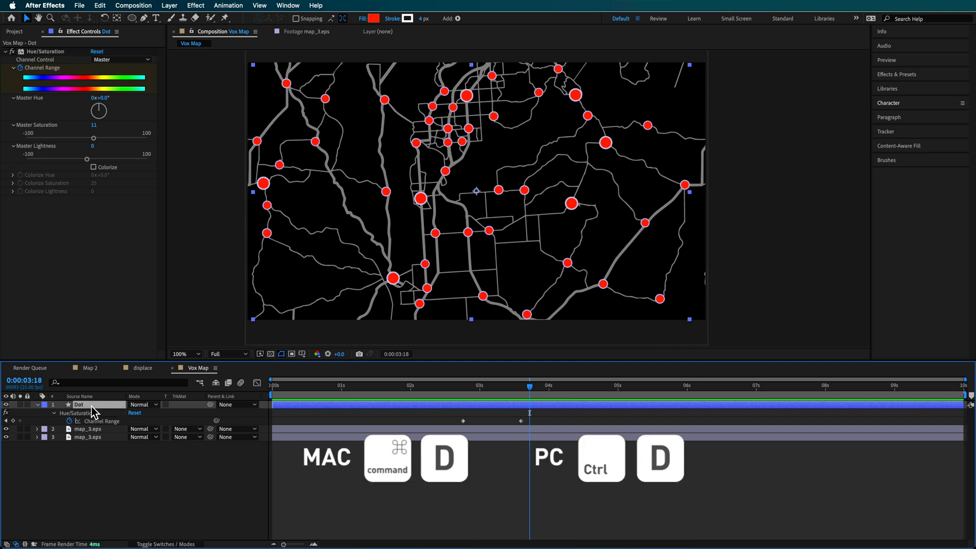
key("super+d")
left_click(38, 405)
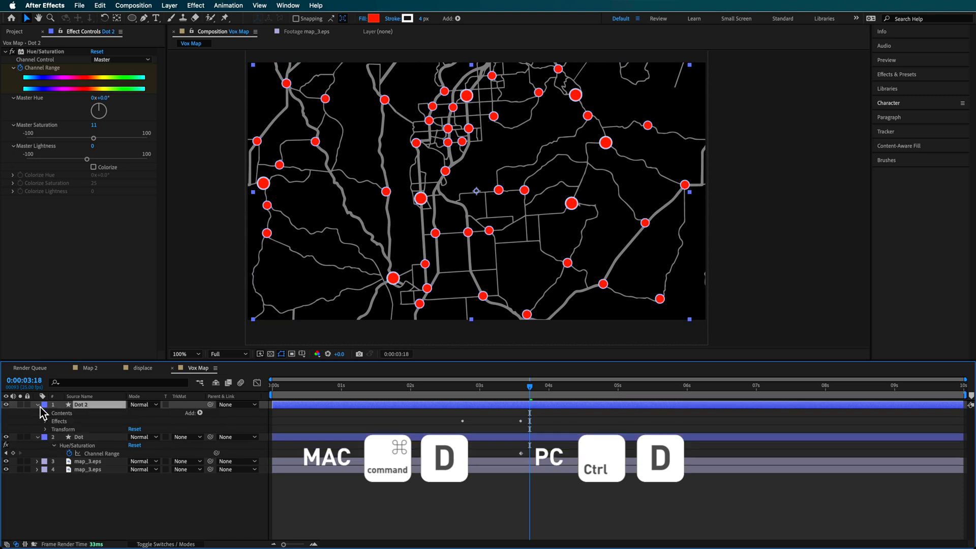
left_click(45, 413)
scroll(84, 473, "down", 3)
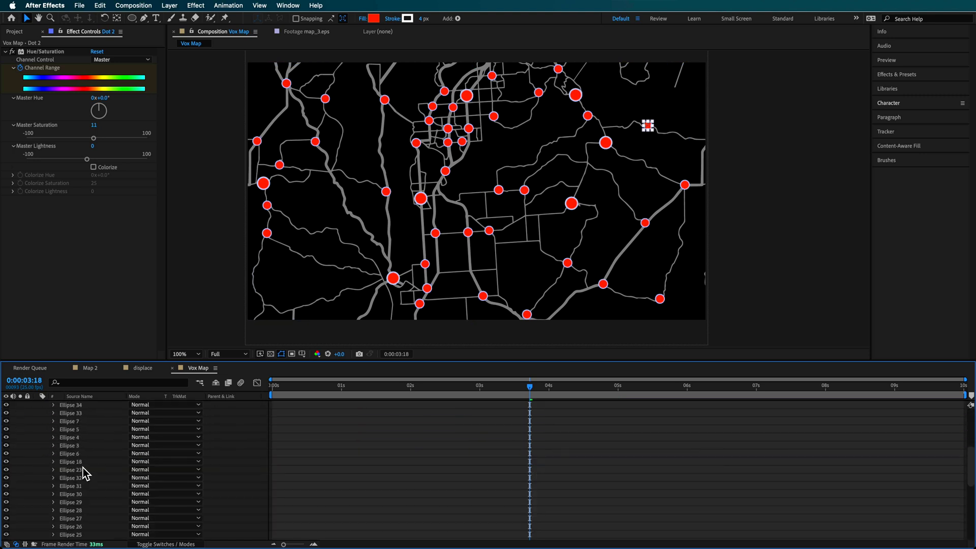
scroll(86, 474, "down", 5)
left_click(77, 471, "shift")
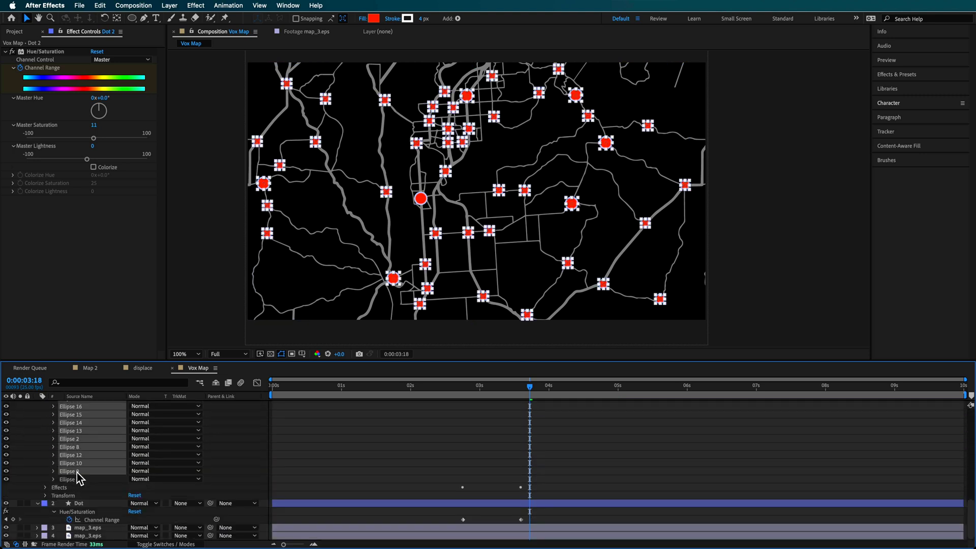
key("Delete")
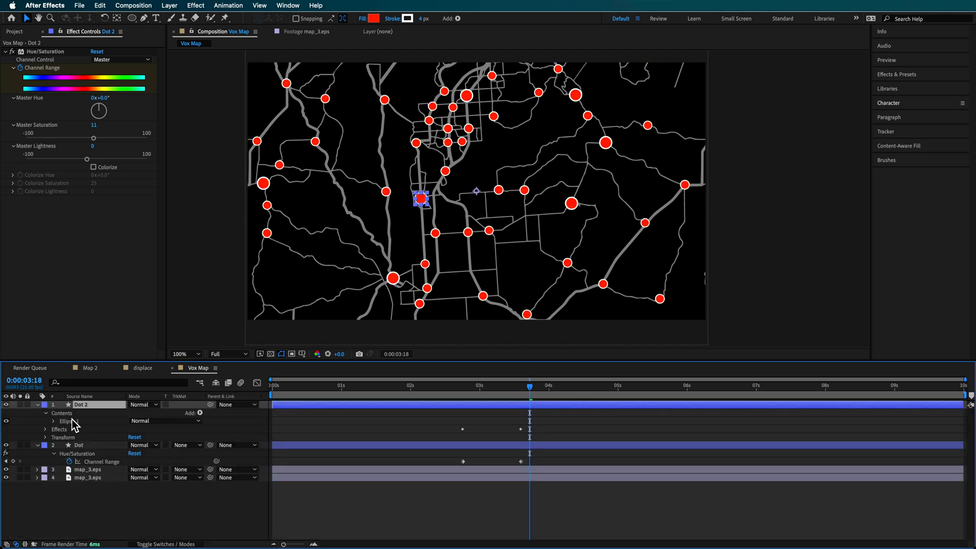
Step: Move the remaining dot onto the road above the large dot and zoom to 200%
left_click_drag(421, 198, 384, 261)
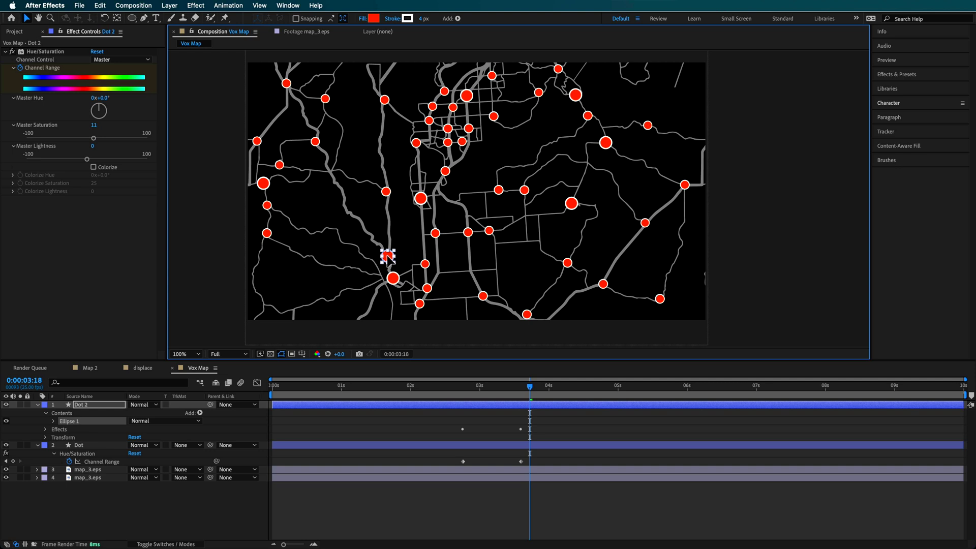
key("period")
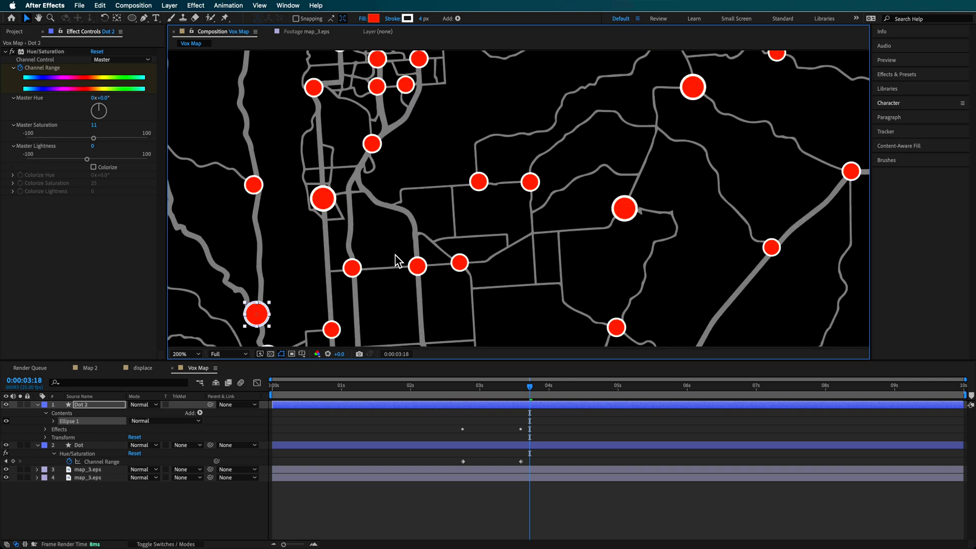
left_click_drag(281, 303, 385, 237)
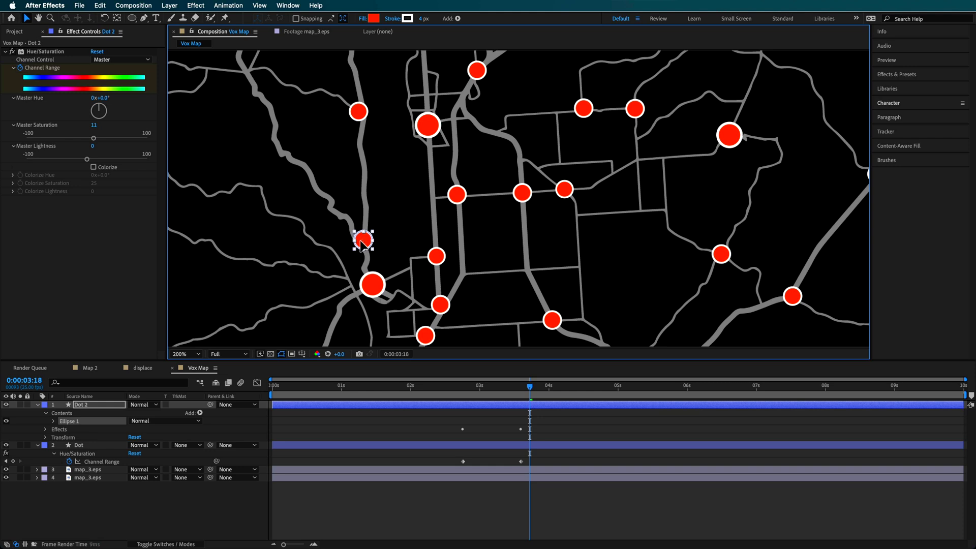
left_click_drag(506, 394, 545, 398)
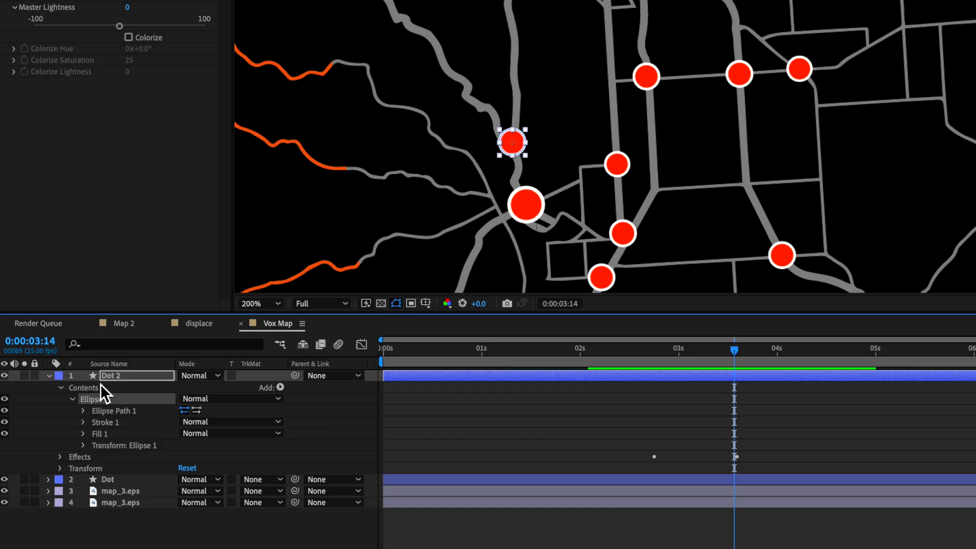
Step: Duplicate the dot's ellipse, sample the dot's red for Ellipse 1's stroke, and keyframe width 4.0 at 3:14
key("ctrl+d")
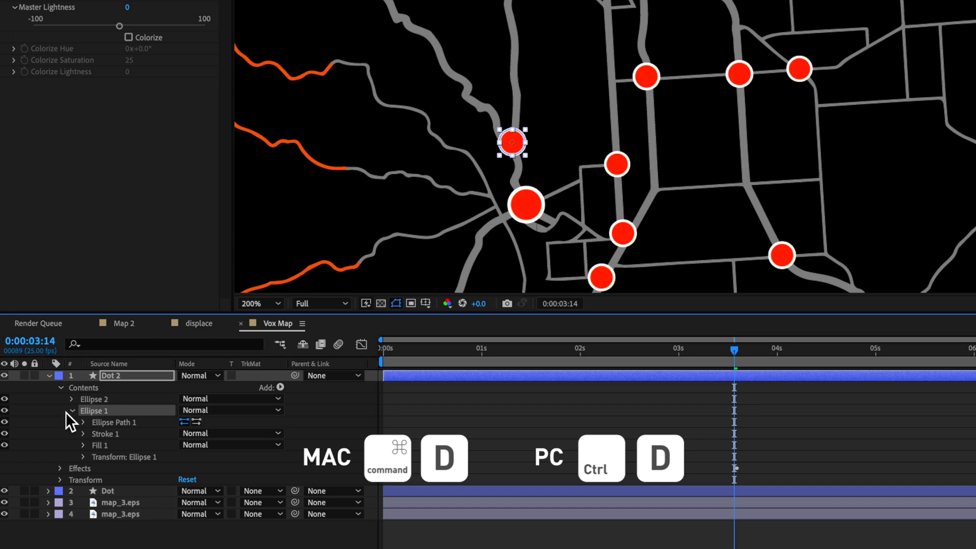
left_click(83, 435)
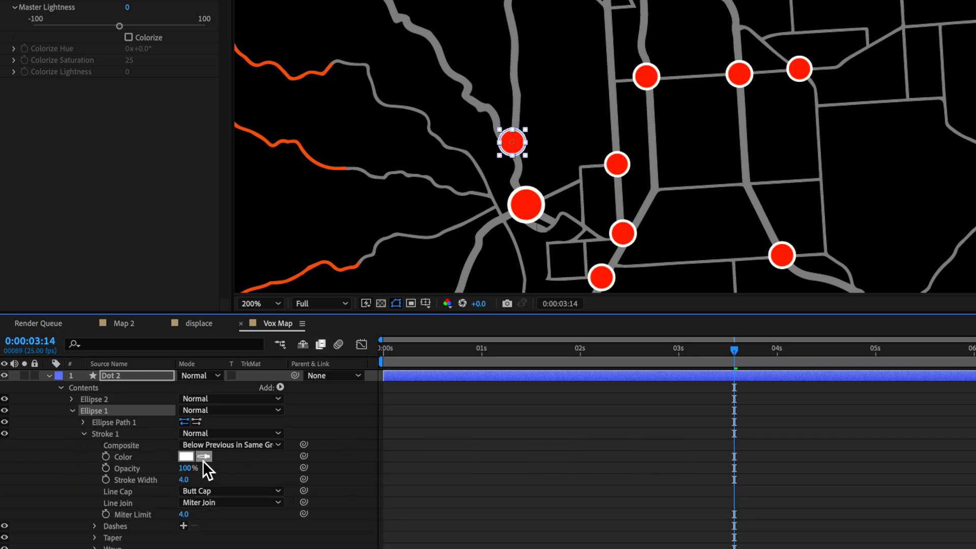
left_click(203, 457)
left_click(514, 144)
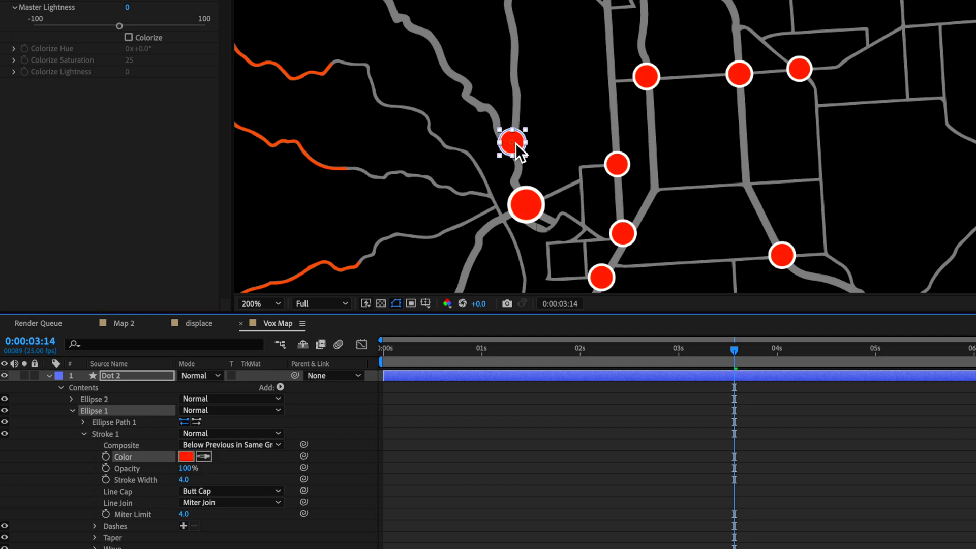
scroll(147, 482, "down", 1)
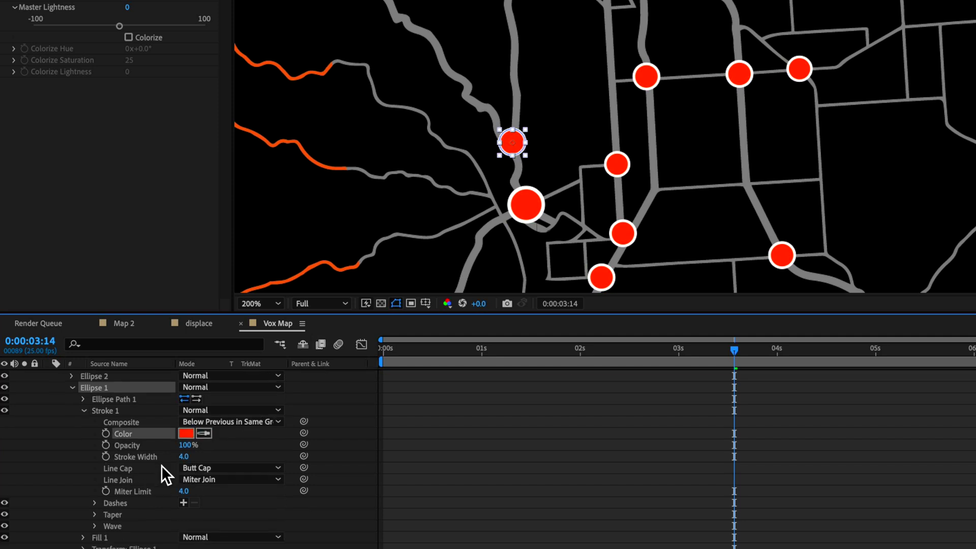
left_click(106, 456)
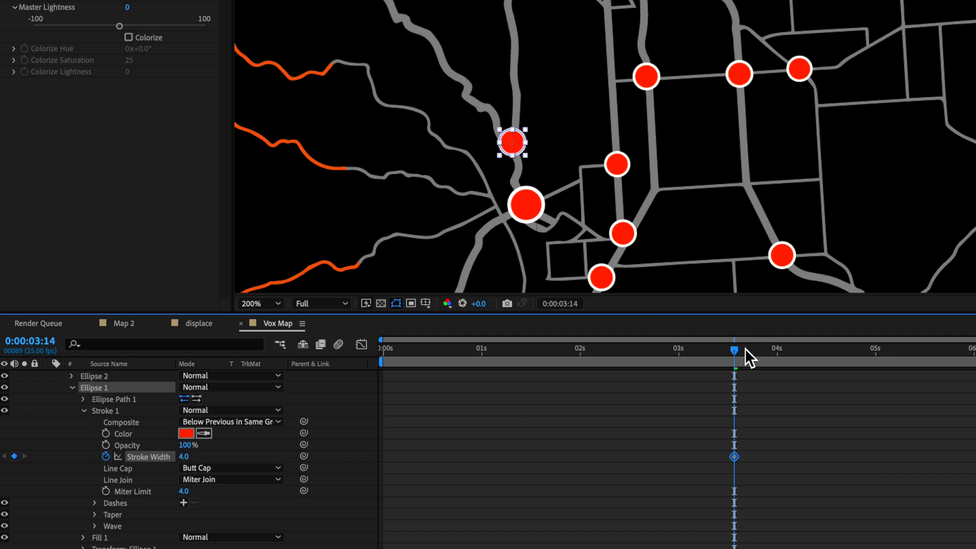
Step: Keyframe the ring's stroke width widening to 45 and its opacity fading from 3:14 to 4:03
left_click_drag(745, 351, 791, 351)
left_click_drag(187, 457, 212, 462)
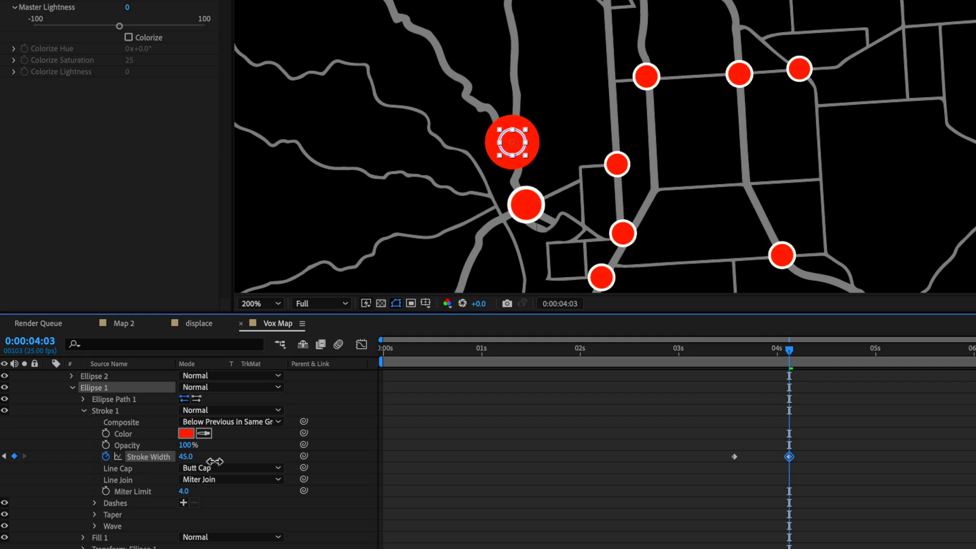
left_click(106, 445)
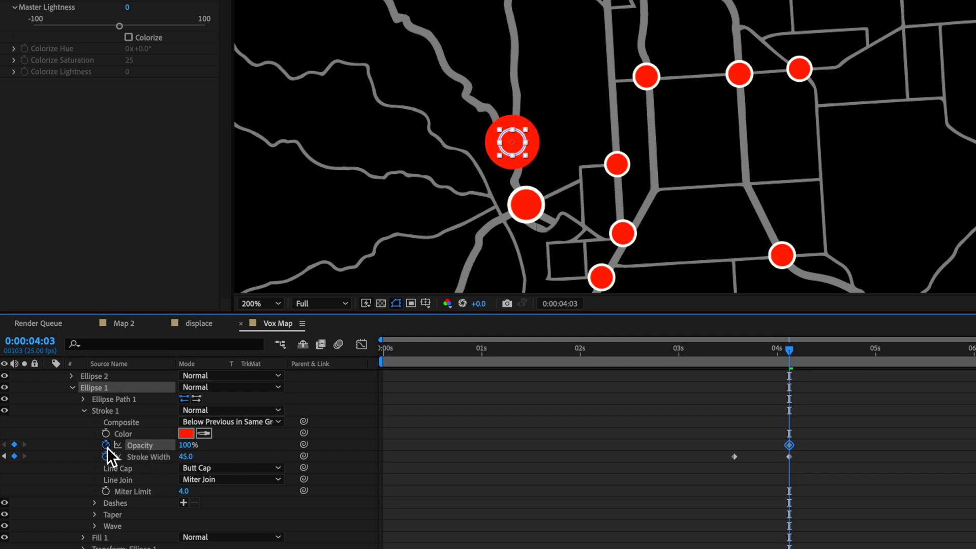
left_click_drag(789, 360, 734, 365)
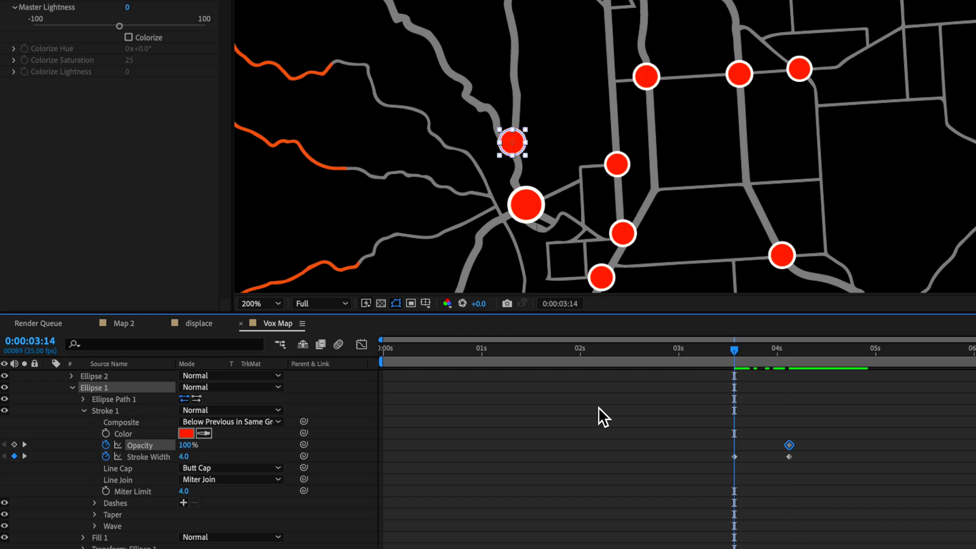
left_click(14, 445)
left_click(25, 445)
left_click_drag(188, 445, 133, 457)
Step: Preview the ring pulse from around 3:00
left_click(722, 350)
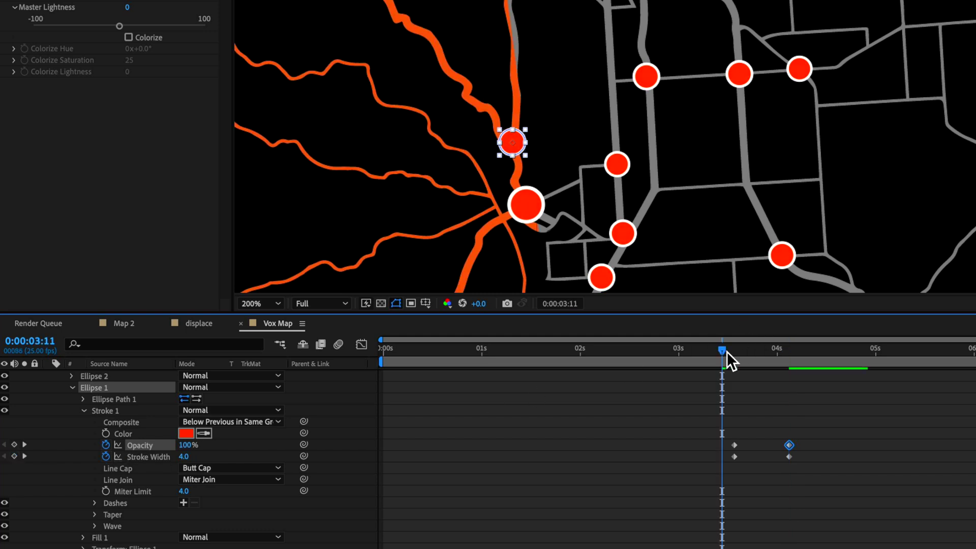
key("space")
left_click(680, 351)
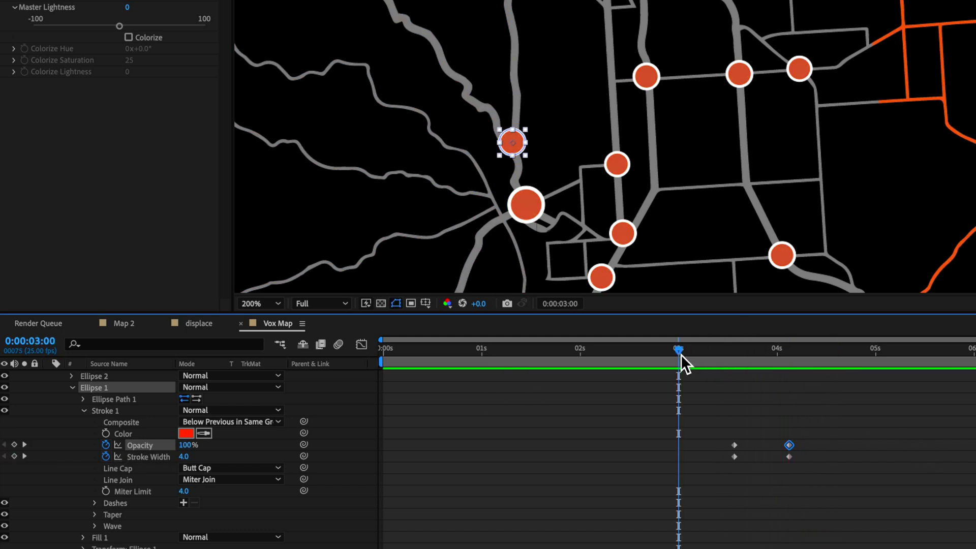
key("space")
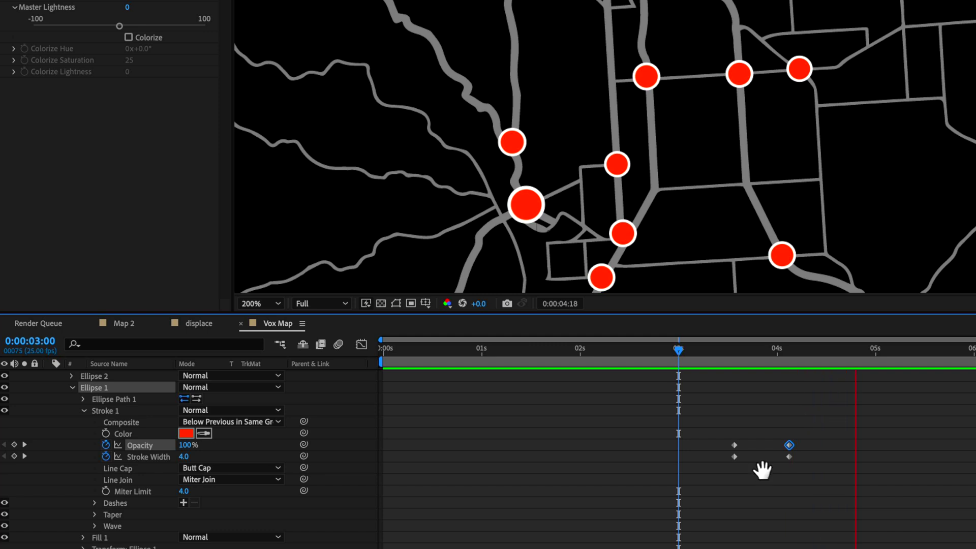
left_click(711, 349)
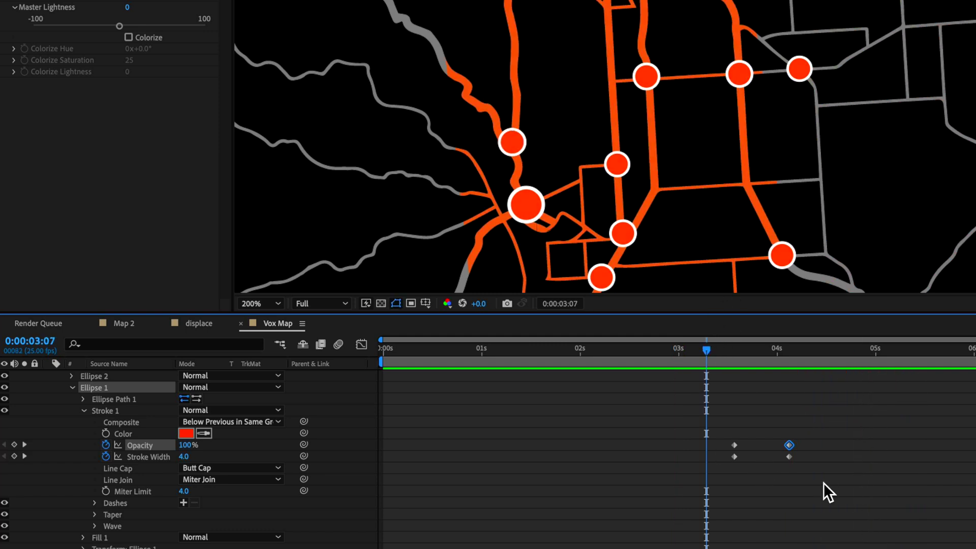
Step: Apply Easy Ease to the four stroke and opacity keyframes, shift them slightly later, and re-preview
left_click_drag(814, 436, 727, 467)
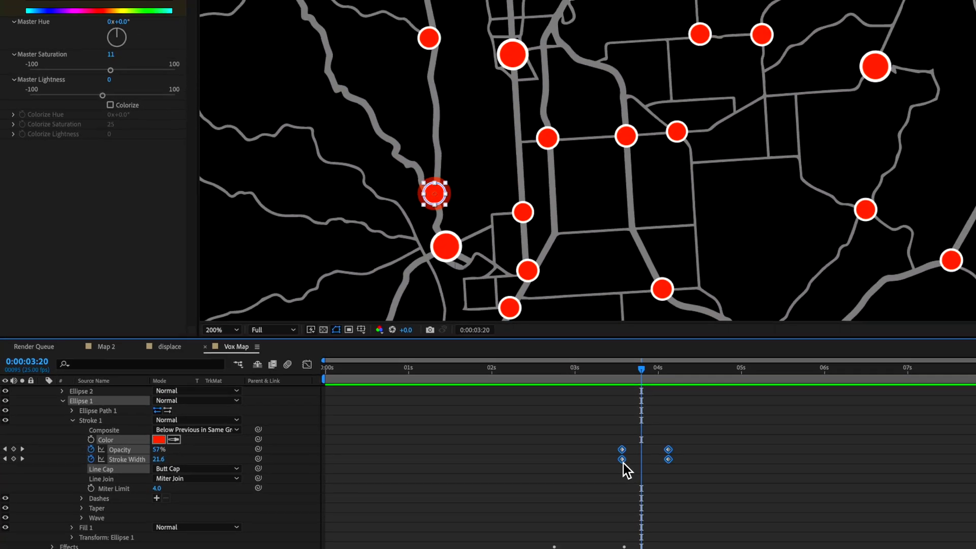
right_click(623, 462)
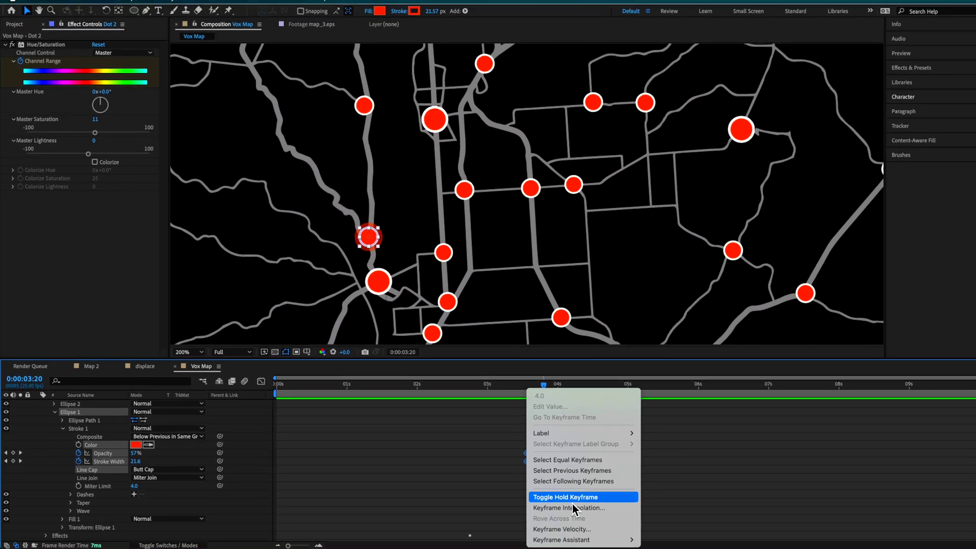
mouse_move(699, 548)
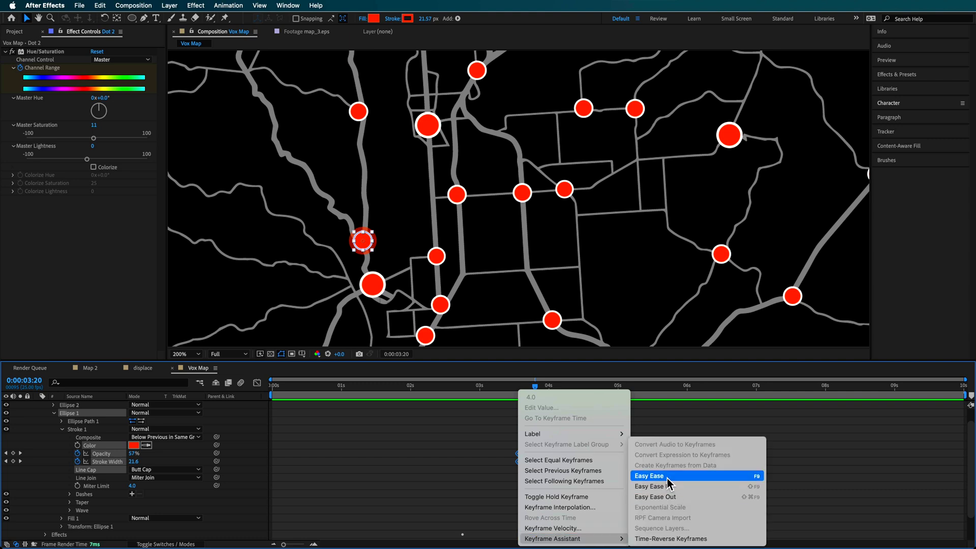
left_click(668, 481)
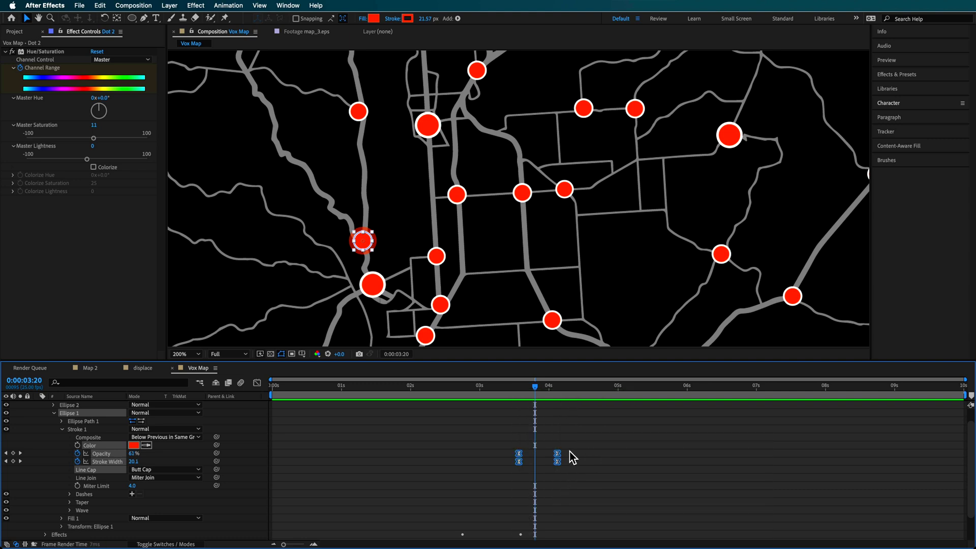
left_click_drag(558, 458, 570, 457)
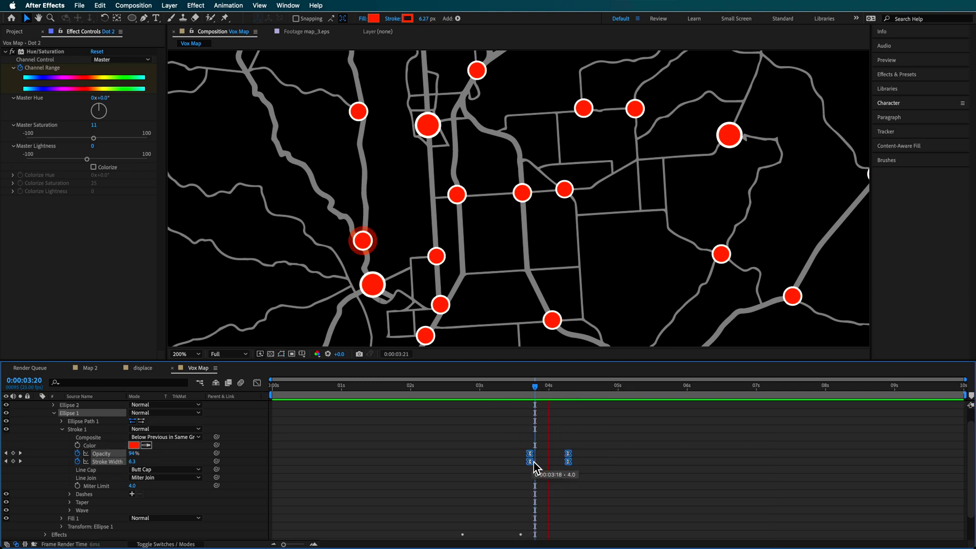
left_click(479, 404)
left_click(481, 386)
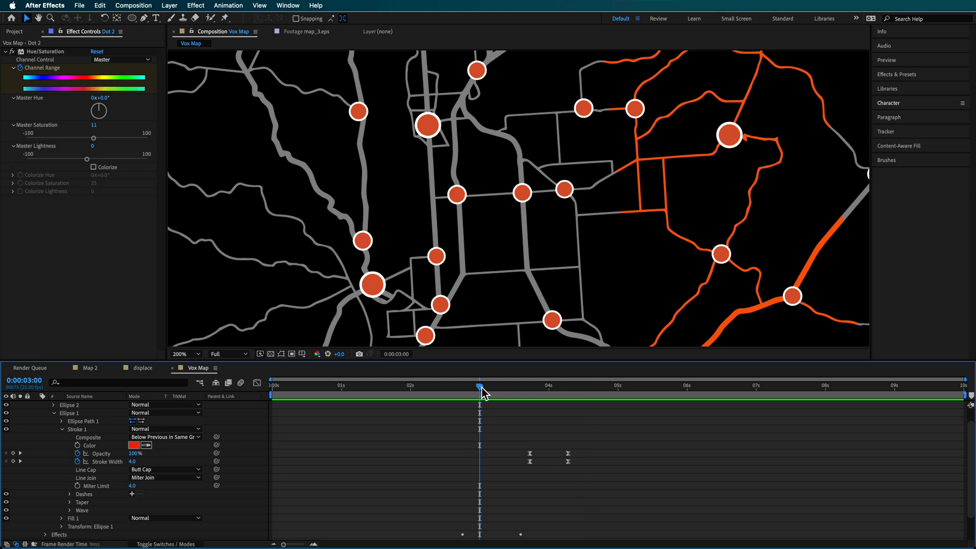
left_click(505, 402)
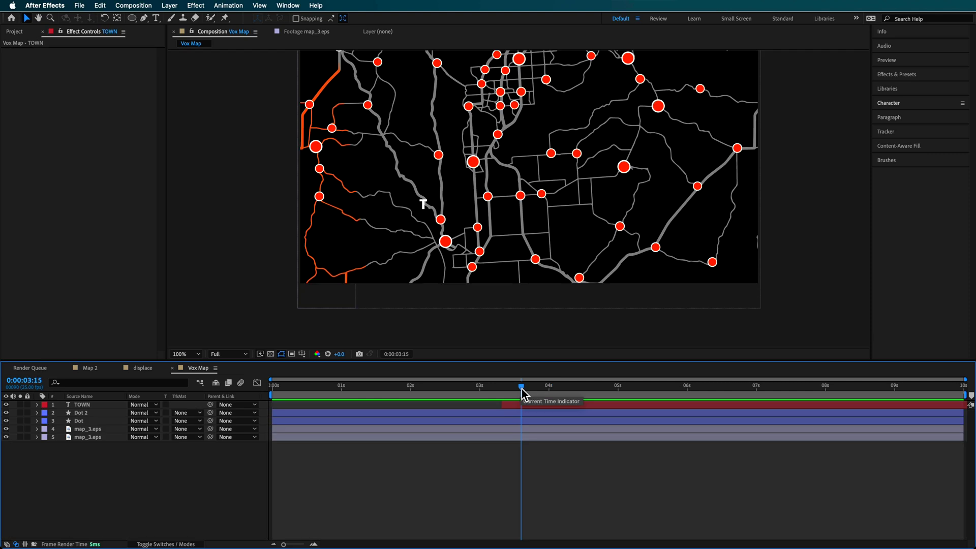
Step: Apply the Typewriter animation preset to the TOWN text layer
left_click(547, 406)
left_click_drag(531, 391, 568, 389)
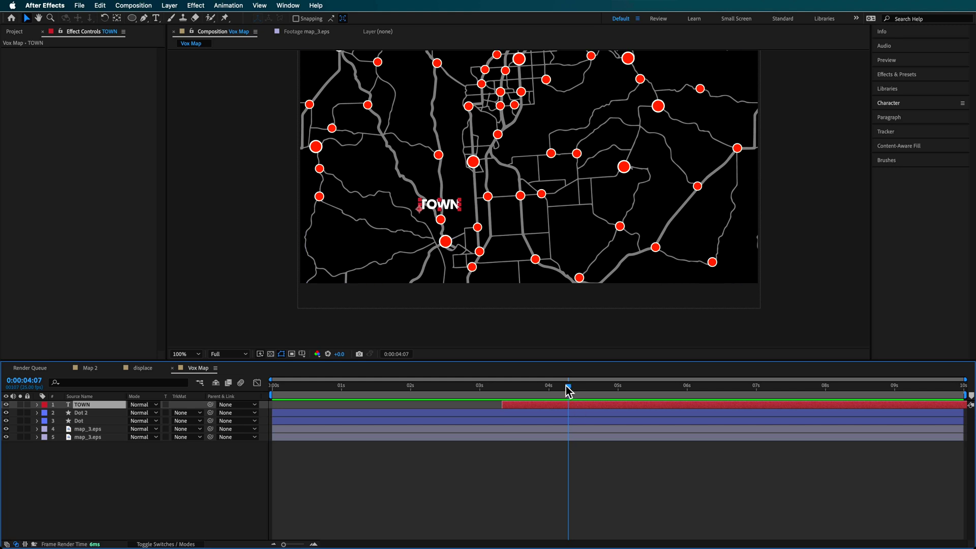
left_click_drag(566, 385, 541, 386)
left_click(926, 75)
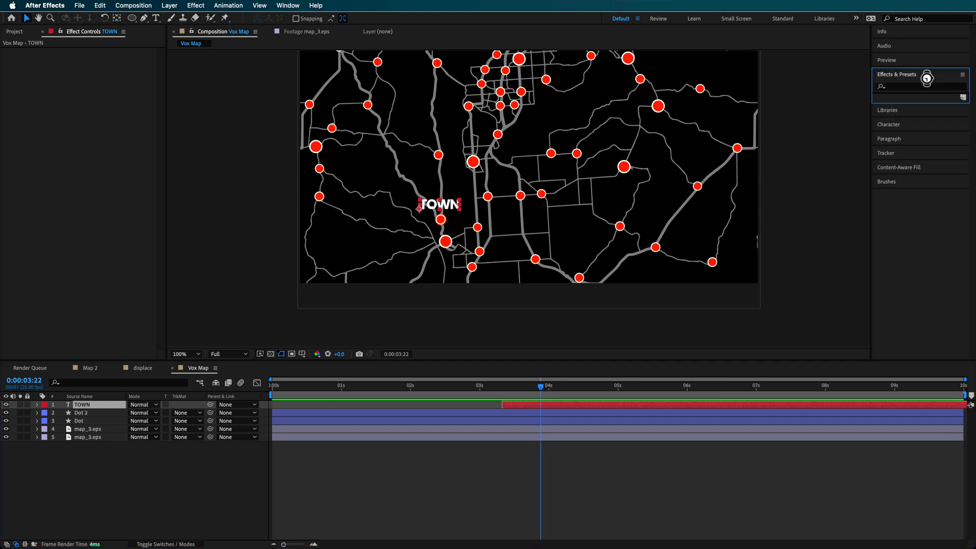
left_click(898, 88)
type("ty")
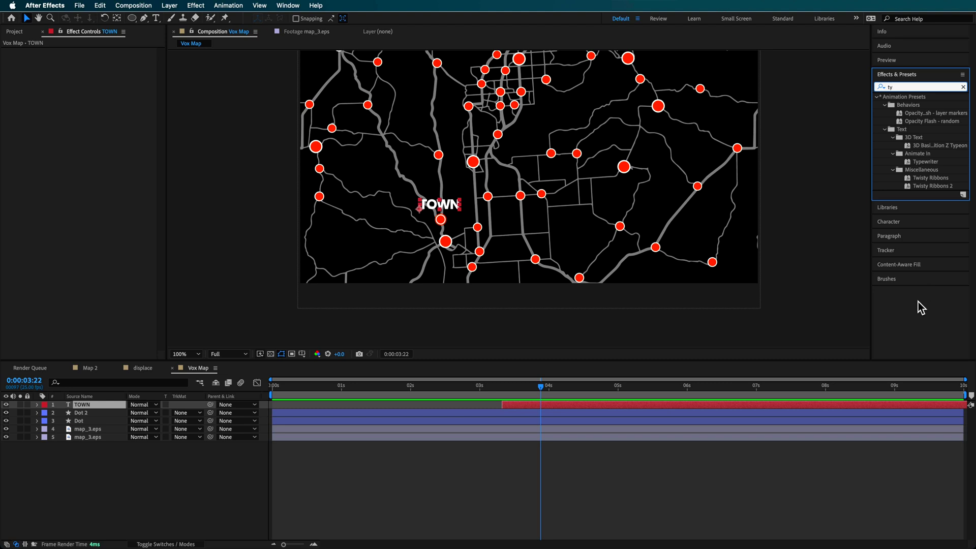
Step: Reveal TOWN's Range Selector Start keyframes and play back the type-on
left_click(545, 464)
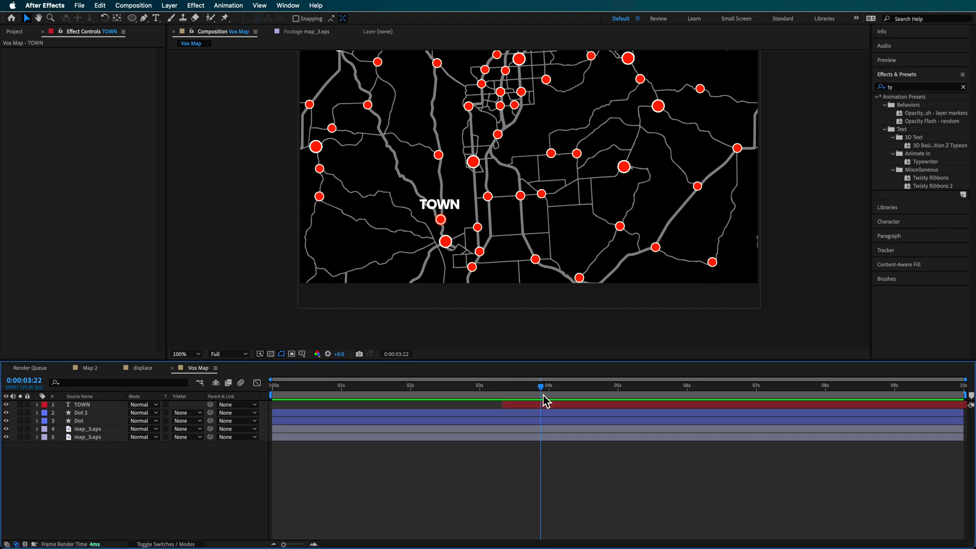
left_click(551, 405)
key("u")
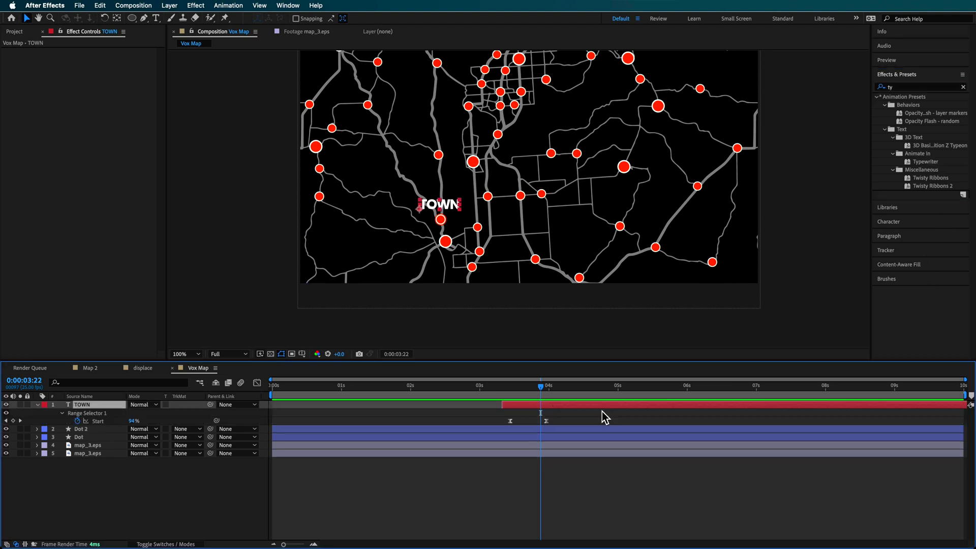
left_click(544, 421)
left_click_drag(541, 392, 495, 397)
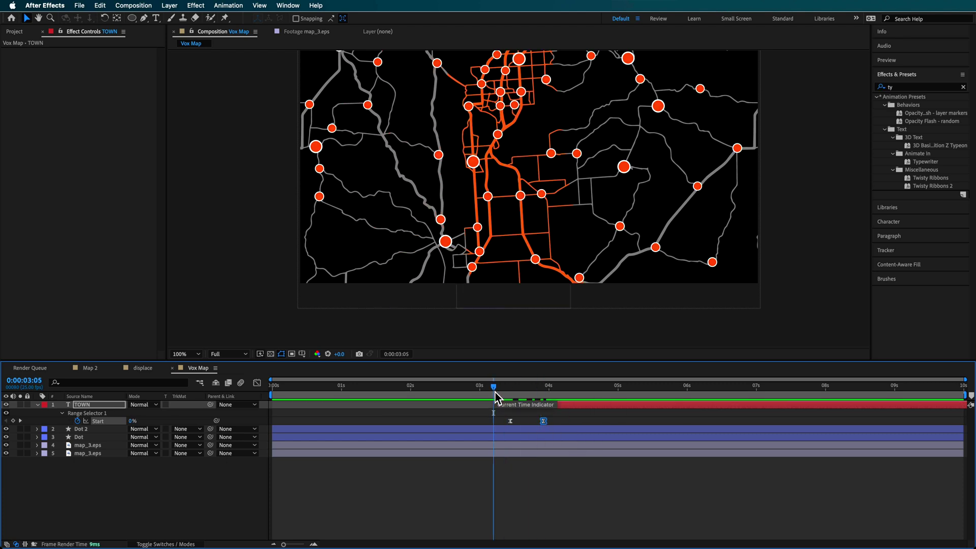
left_click(563, 420)
key("space")
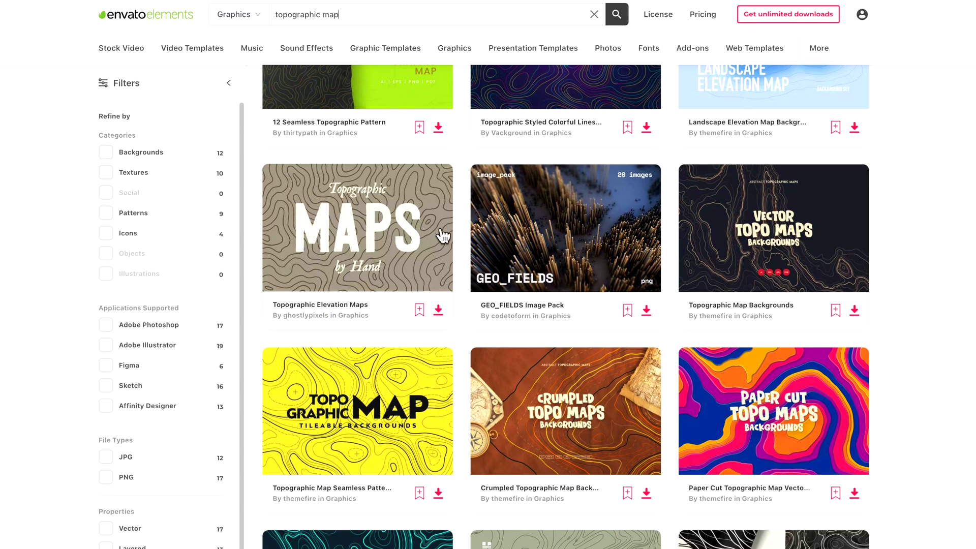
scroll(638, 381, "down", 6)
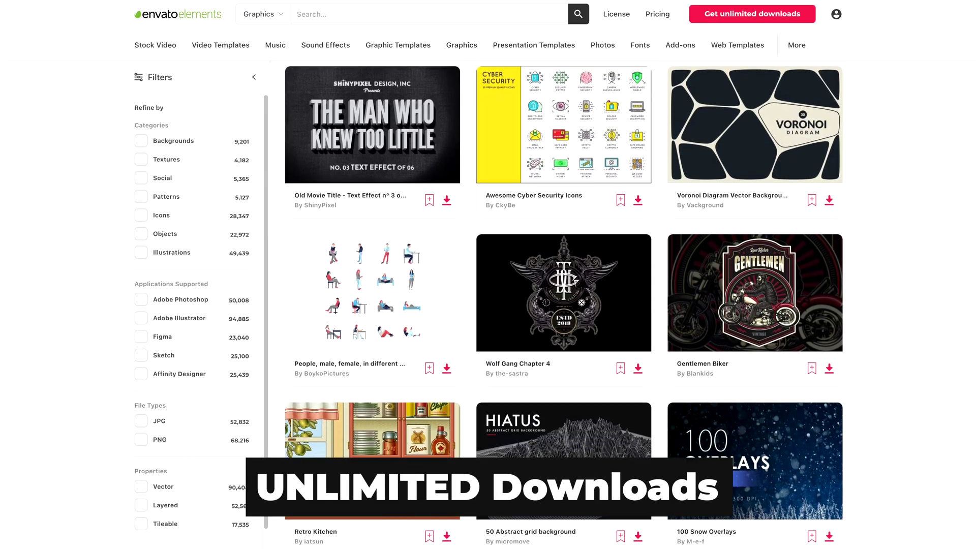
scroll(564, 305, "down", 5)
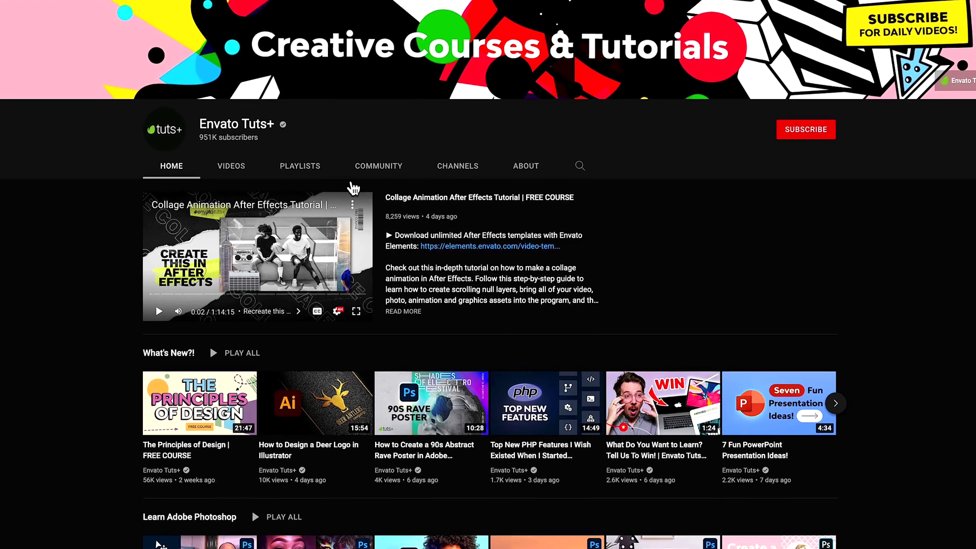
Step: Subscribe to Envato Tuts+, scroll through its videos, and expand the created playlists
left_click(808, 133)
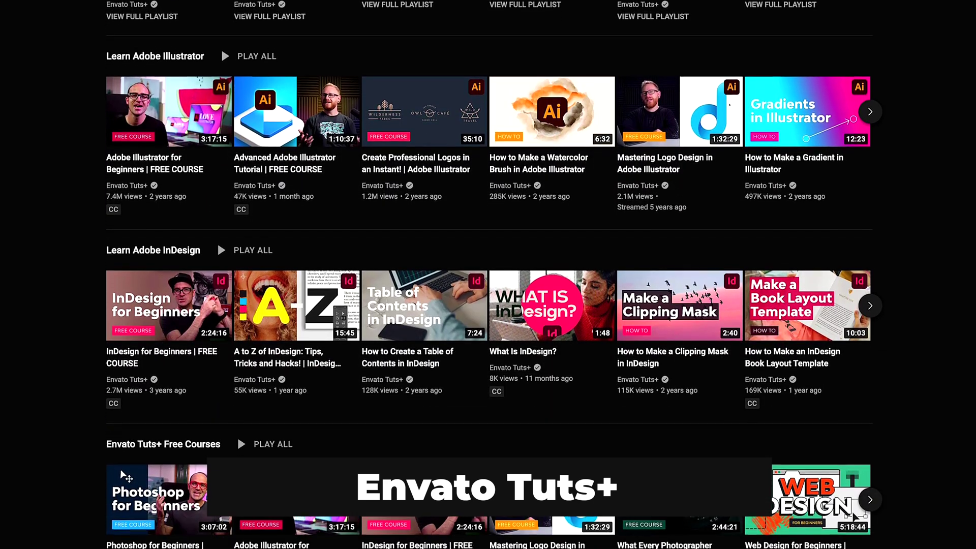
scroll(488, 285, "down", 5)
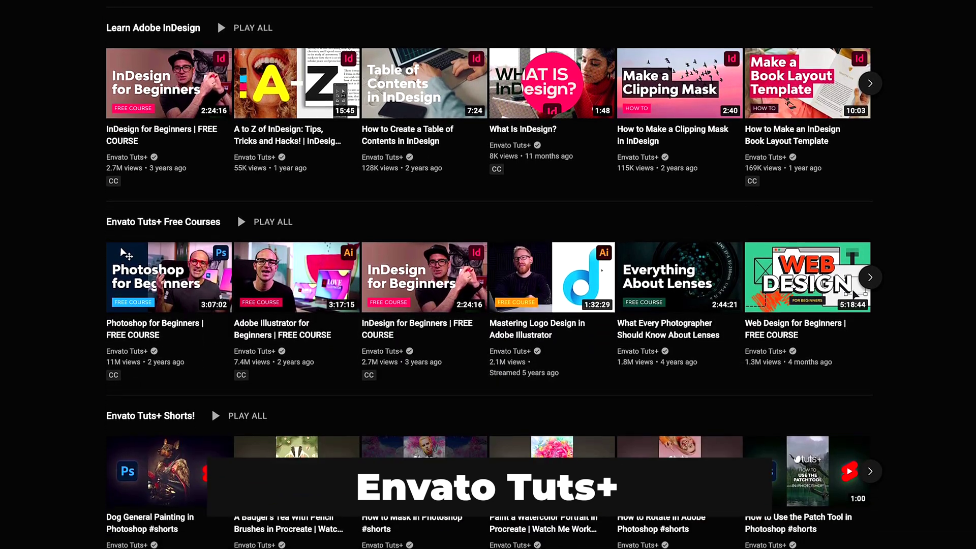
scroll(488, 285, "down", 5)
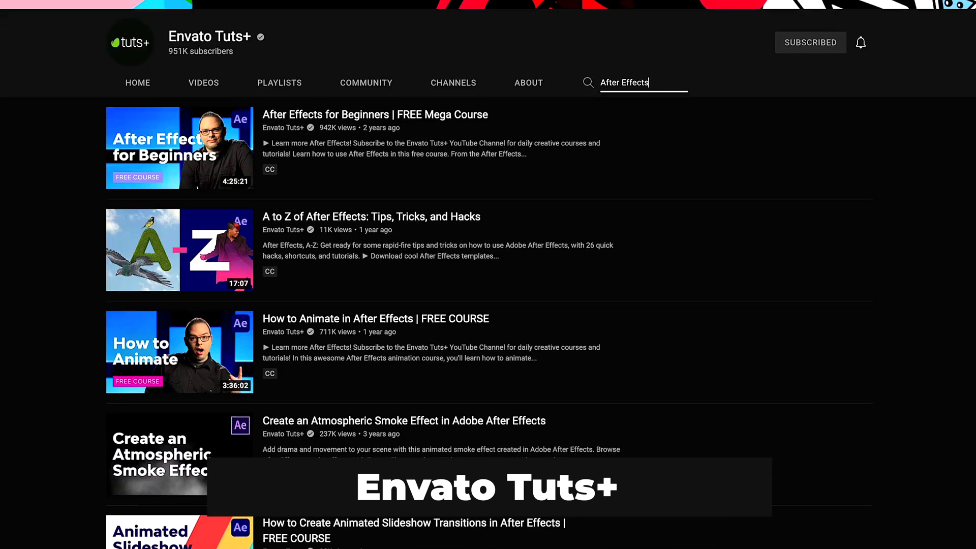
scroll(489, 285, "down", 4)
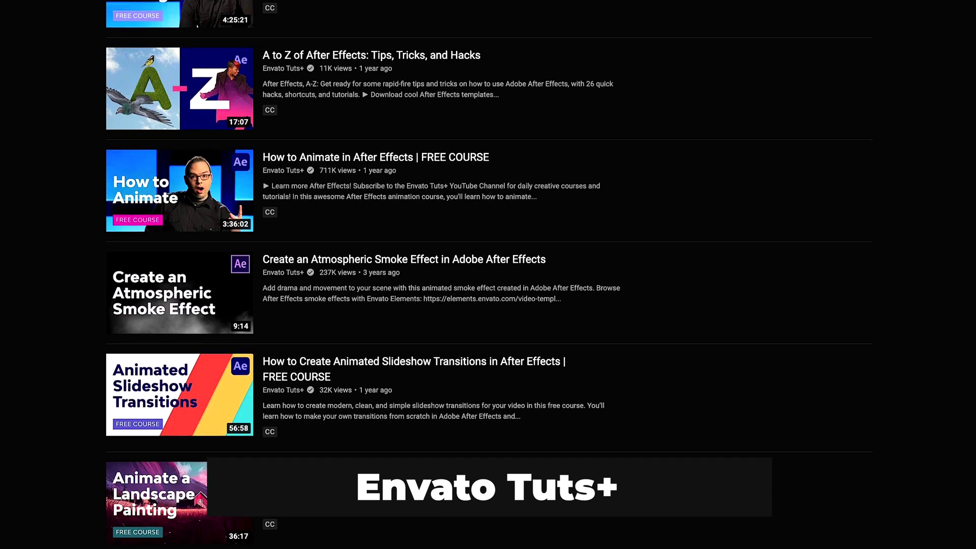
scroll(488, 285, "down", 5)
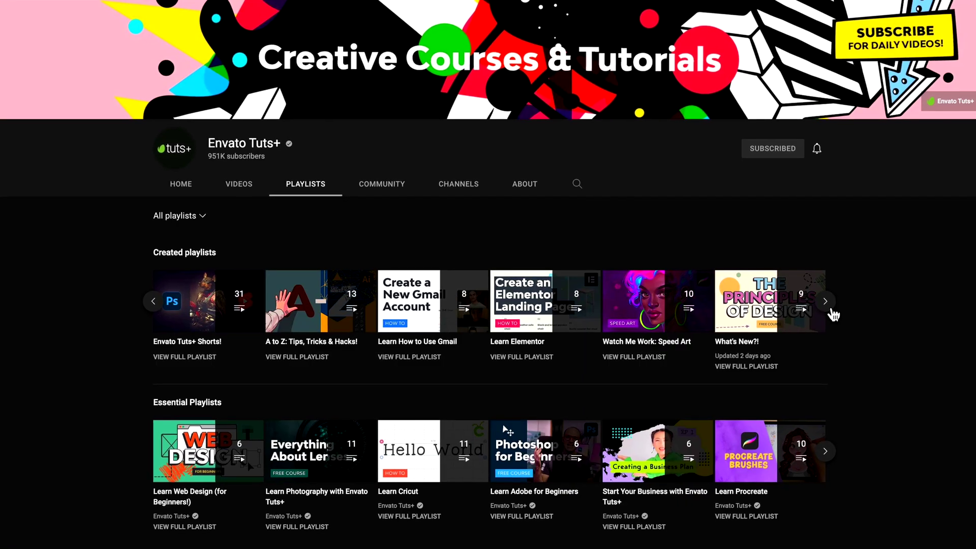
left_click(831, 307)
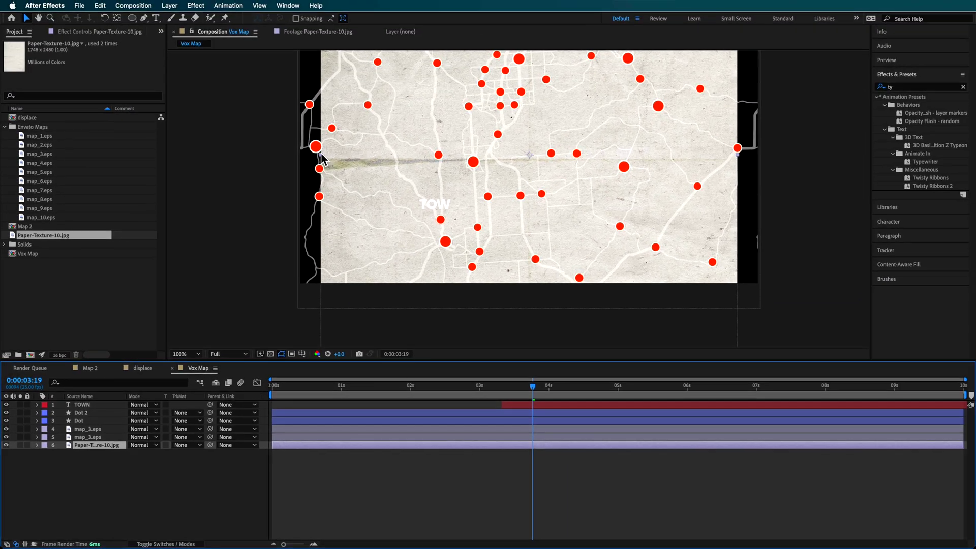
Step: Fit Paper-Texture-10.jpg to the comp and tint it: Map Black To B5B5B5, Map White To 1F1F1F
left_click_drag(322, 154, 301, 166)
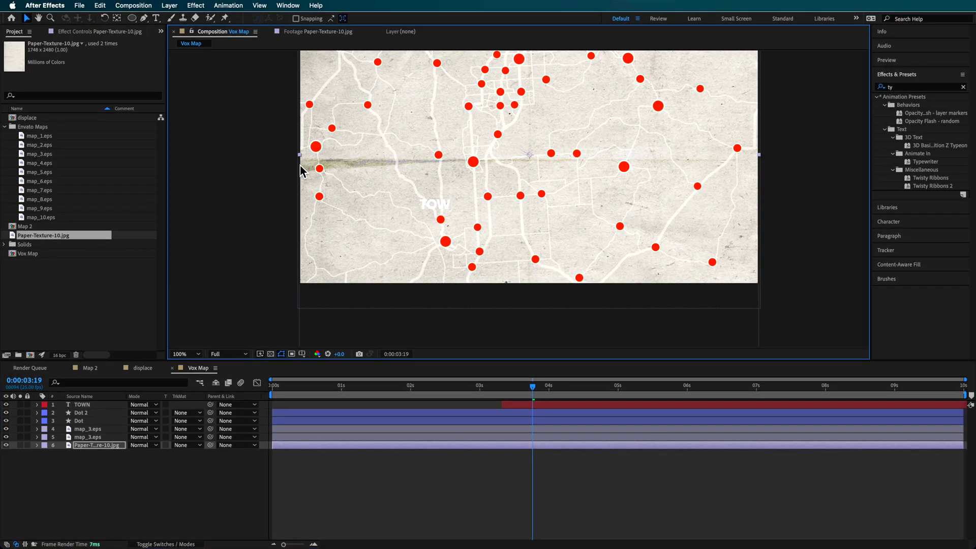
key("F3")
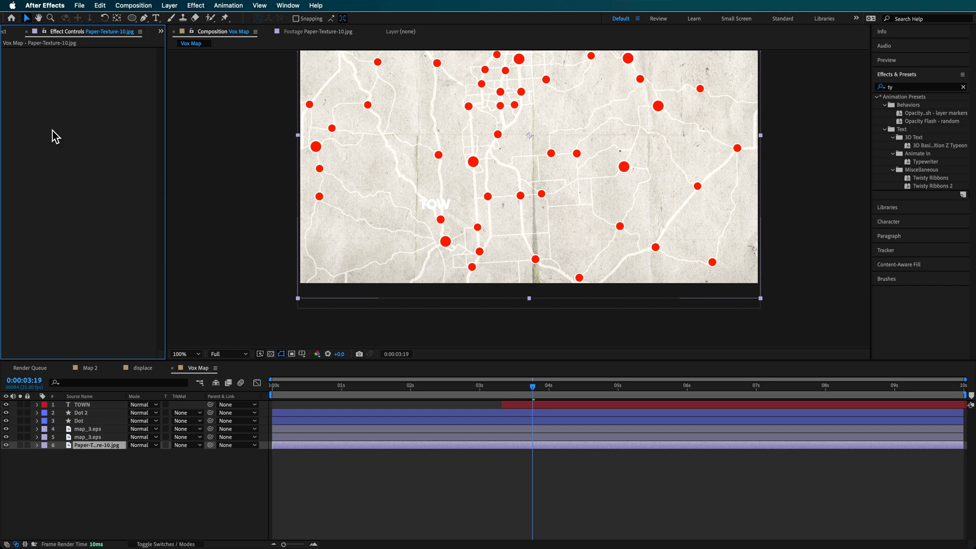
key("super+alt+shift+e")
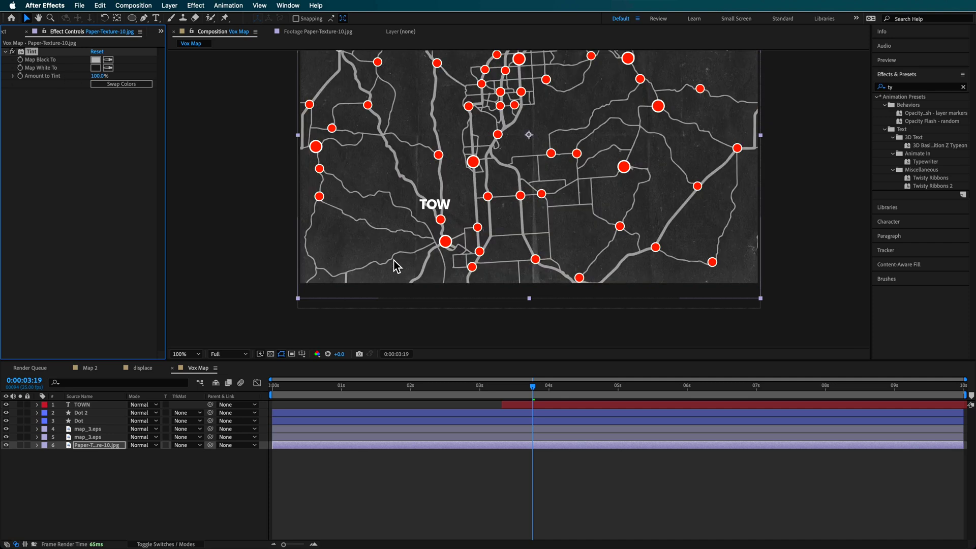
left_click(95, 60)
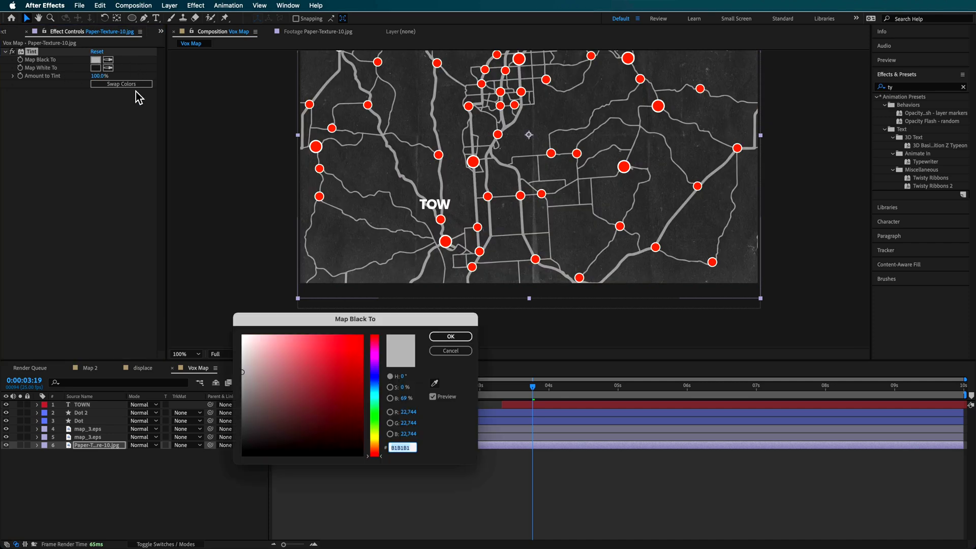
left_click_drag(284, 328, 123, 106)
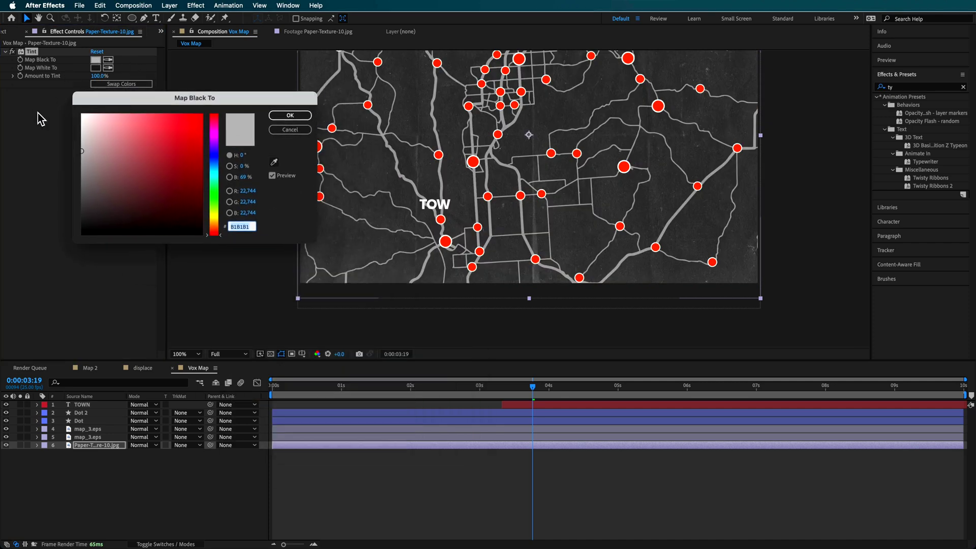
left_click_drag(81, 151, 83, 156)
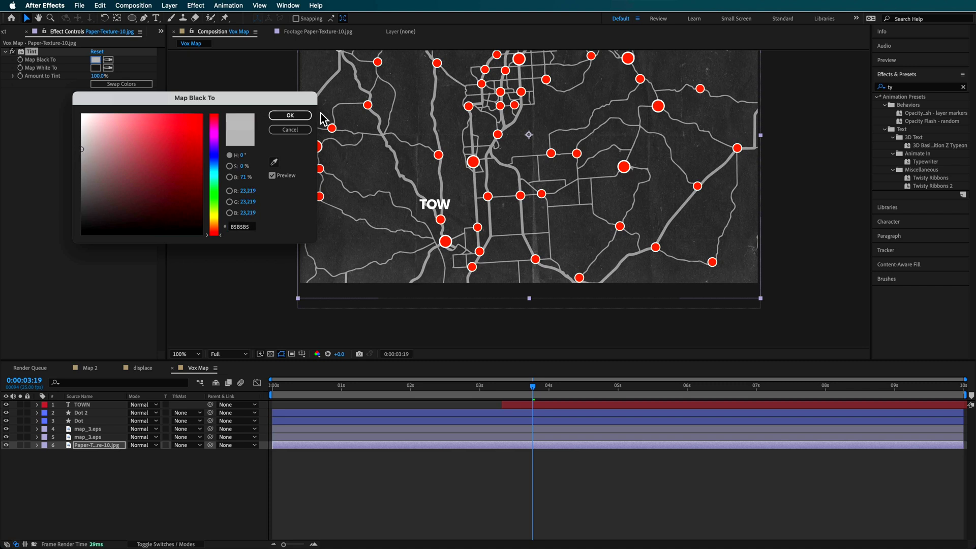
left_click(290, 116)
left_click(96, 68)
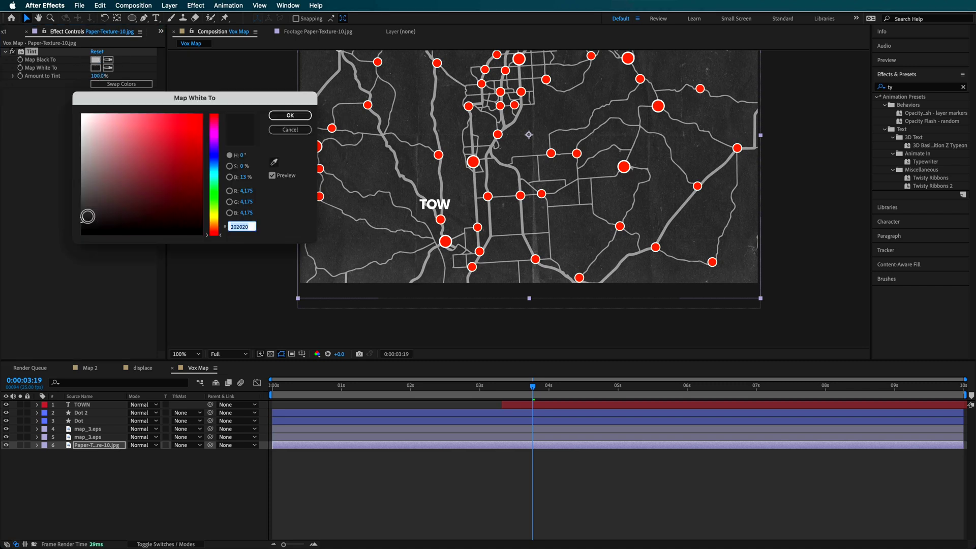
left_click_drag(87, 222, 78, 224)
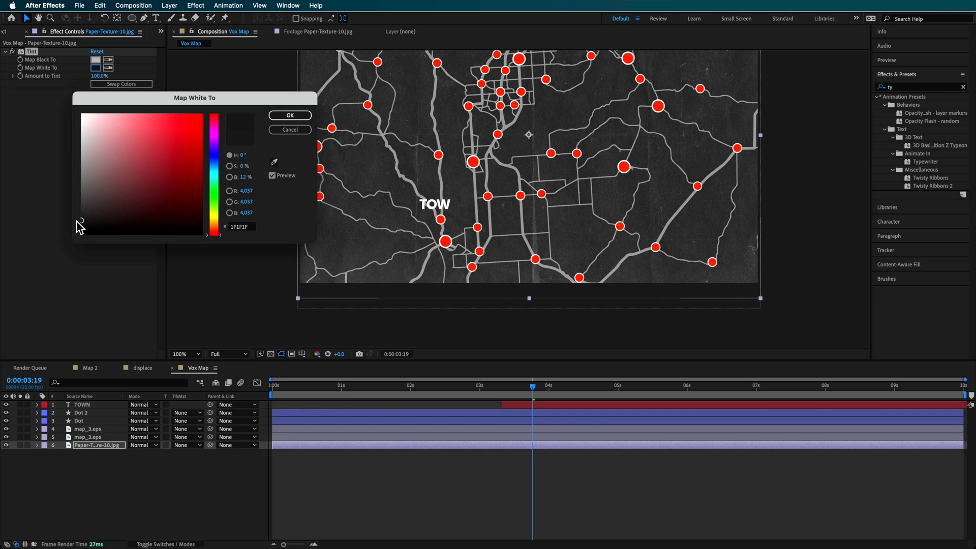
left_click(292, 118)
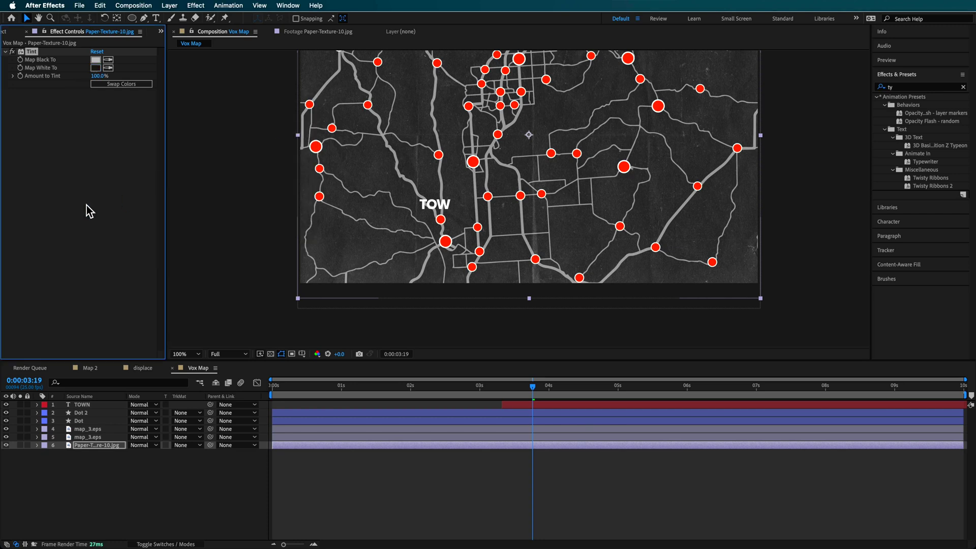
left_click(13, 52)
left_click(13, 52)
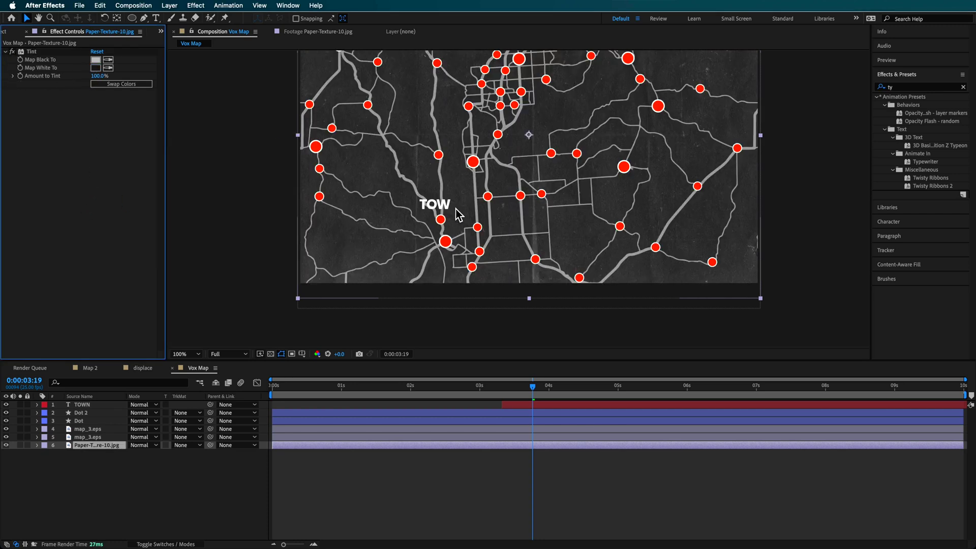
Step: Add Brightness & Contrast to the paper texture and raise Contrast to 69
left_click(315, 5)
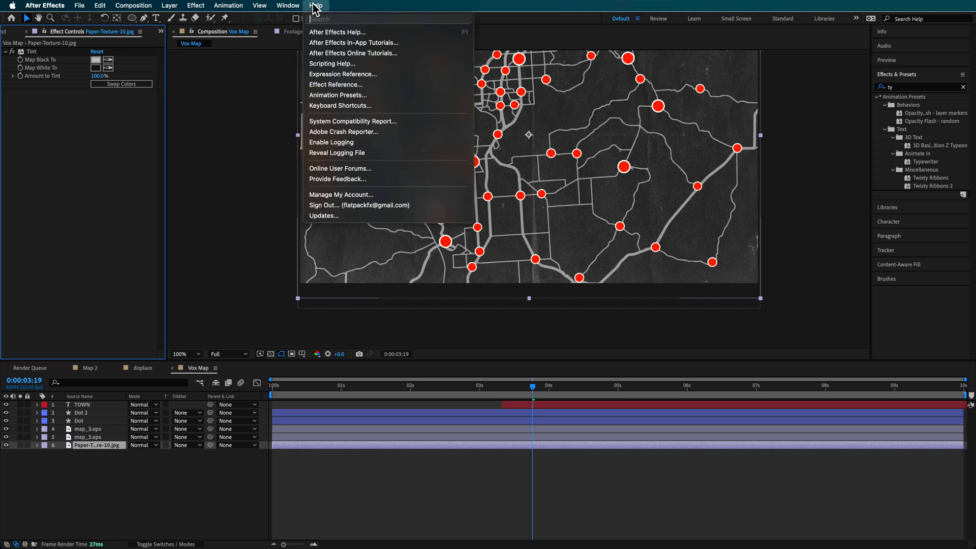
type("contrast")
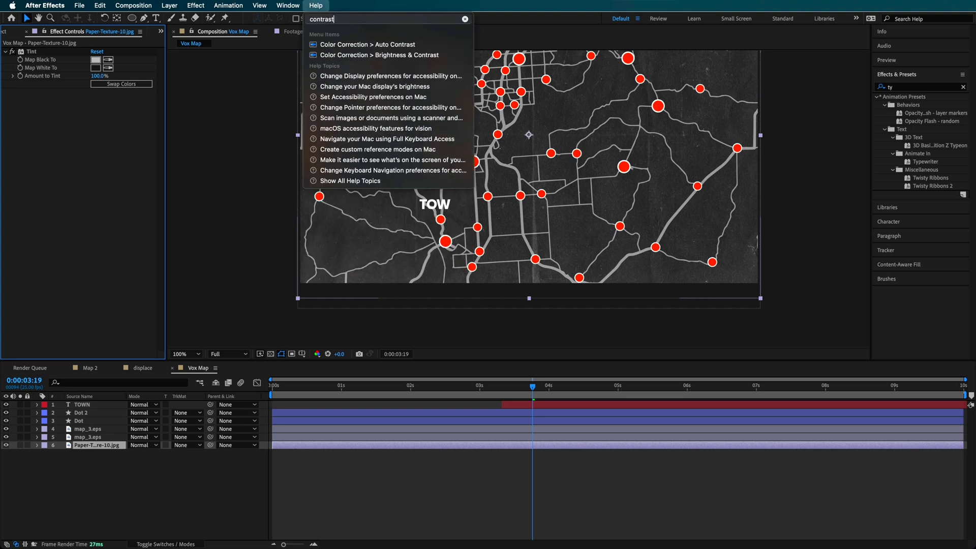
left_click(355, 54)
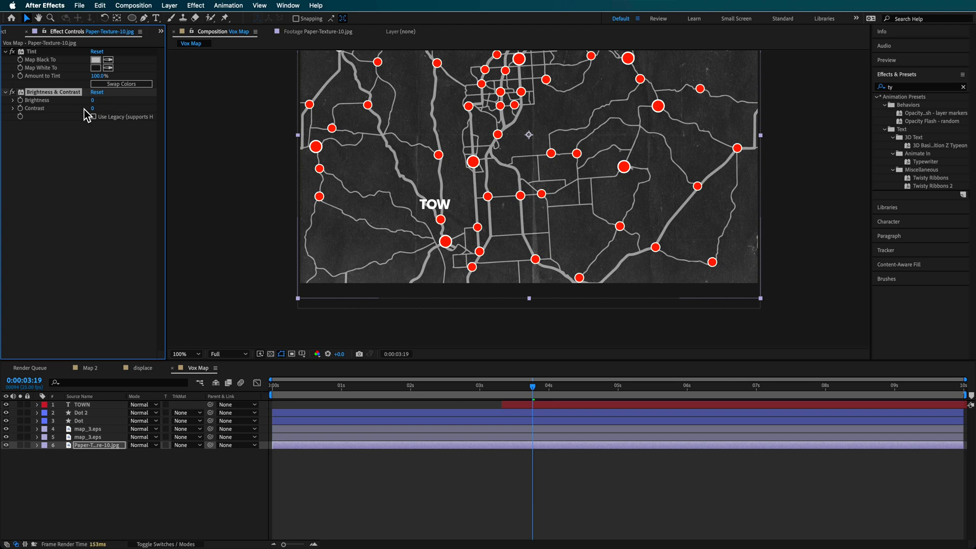
left_click_drag(98, 113, 120, 112)
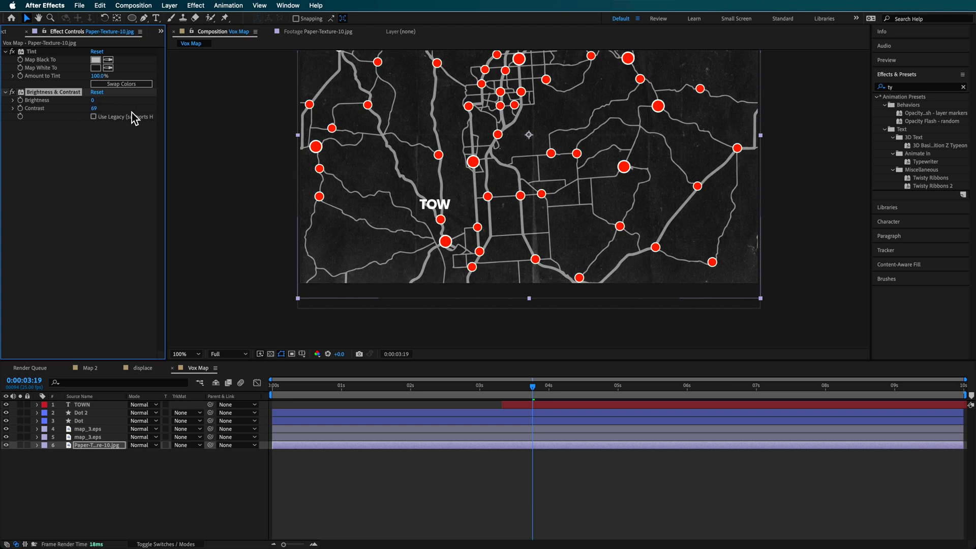
left_click(139, 398)
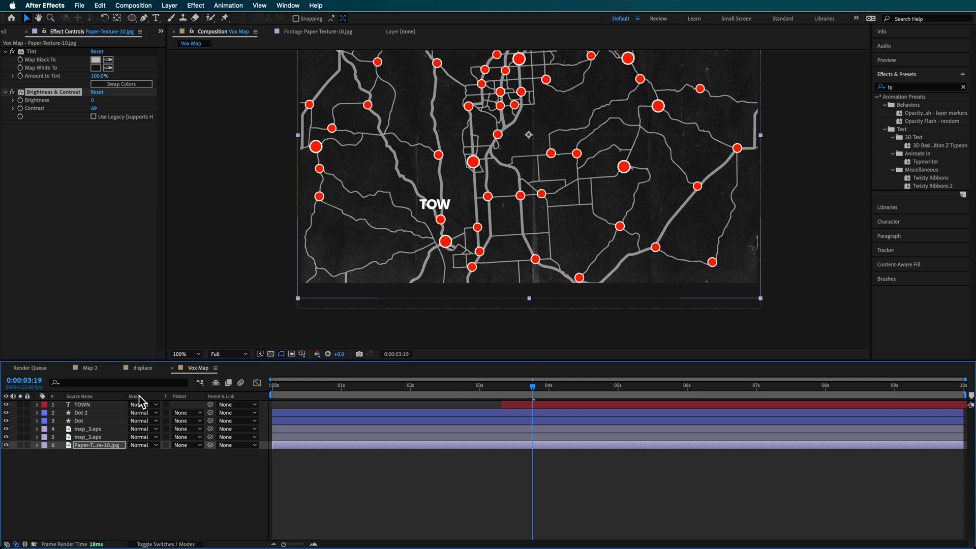
Step: Set the TOWN label, dot and road layers 1–5 to Add blend mode
key("period")
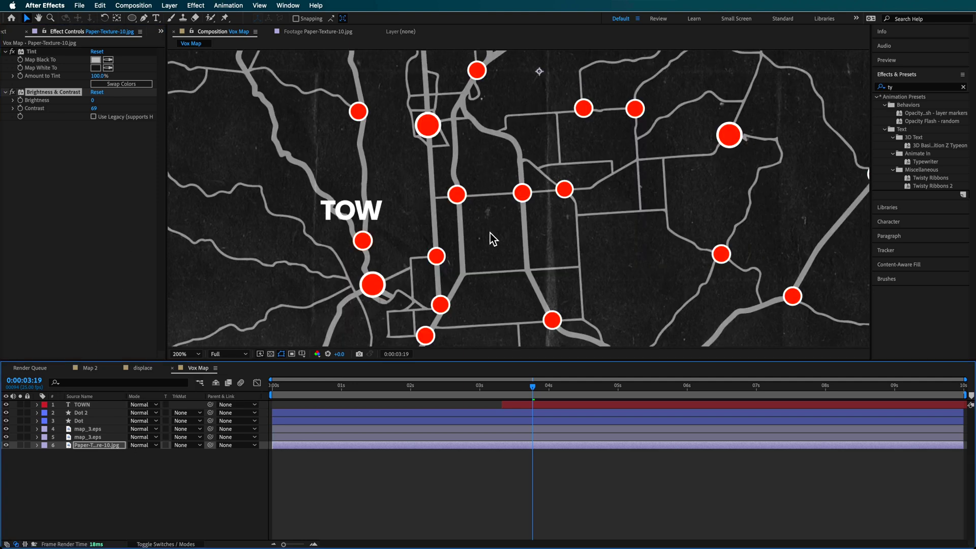
left_click(117, 257)
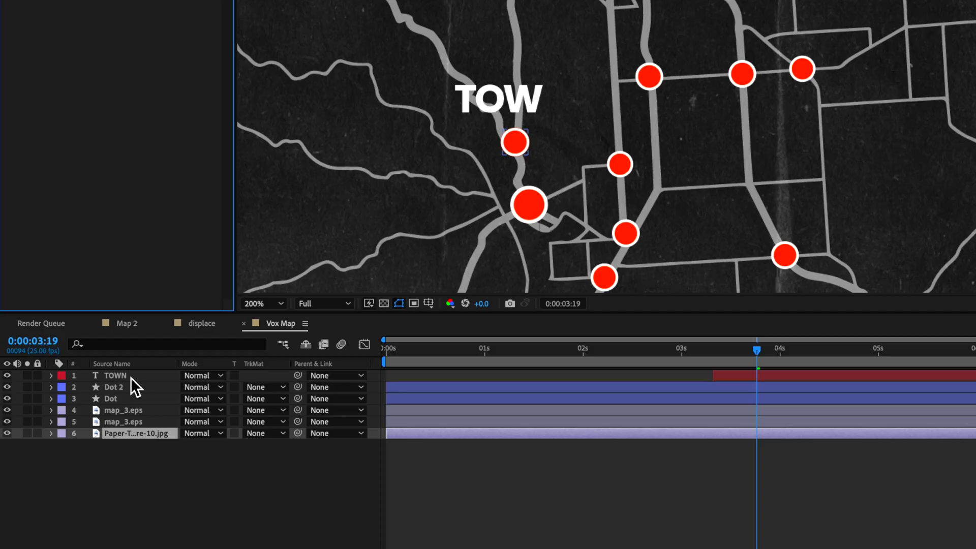
left_click(105, 407)
left_click(134, 422, "shift")
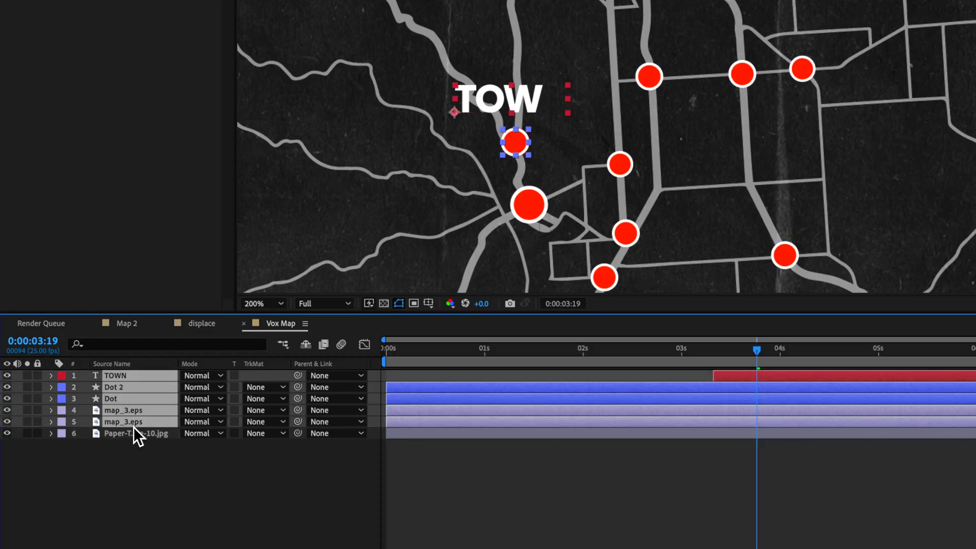
left_click(217, 375)
left_click(218, 375)
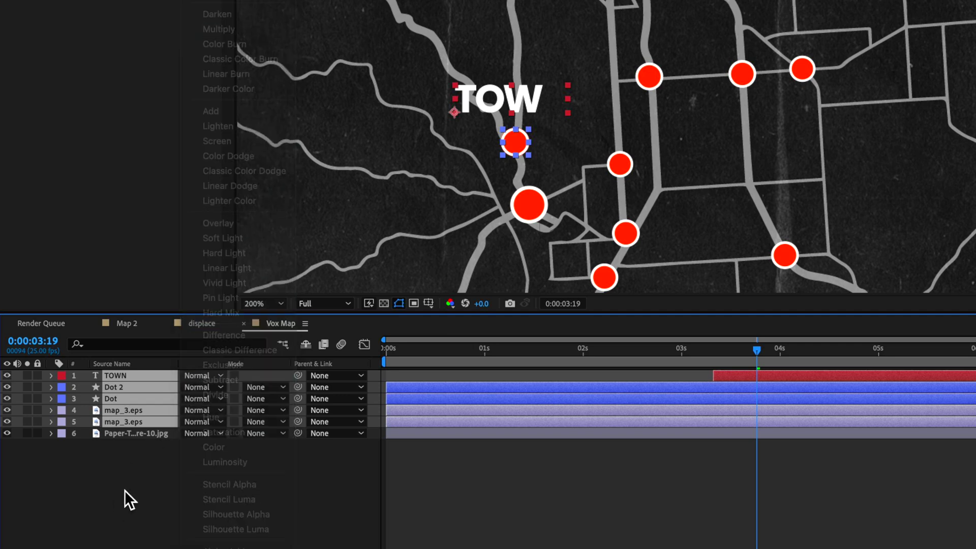
left_click(212, 375)
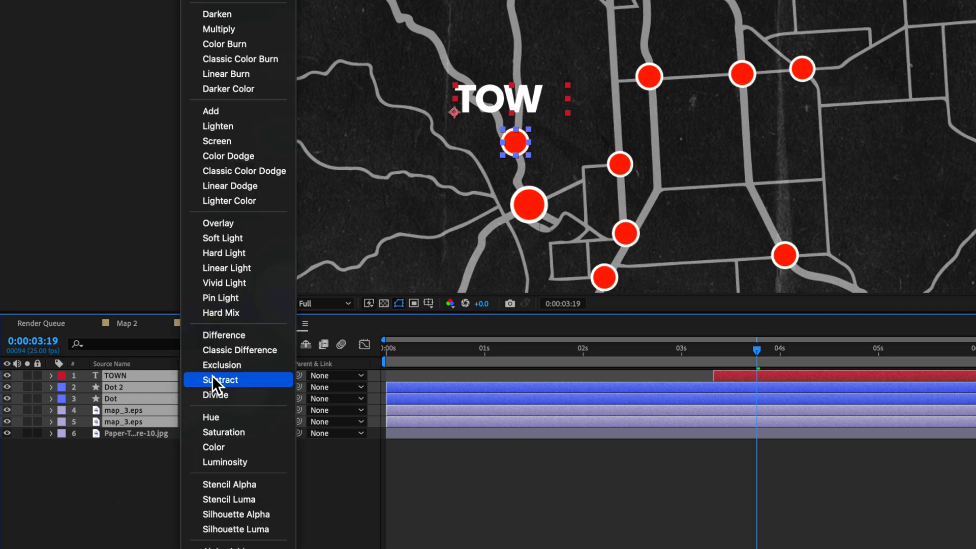
left_click(209, 112)
left_click(136, 456)
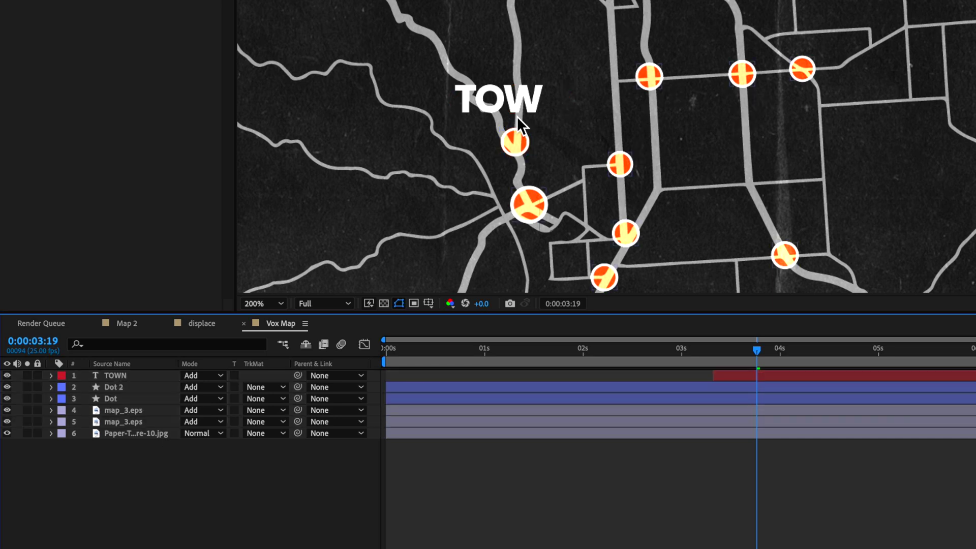
key("comma")
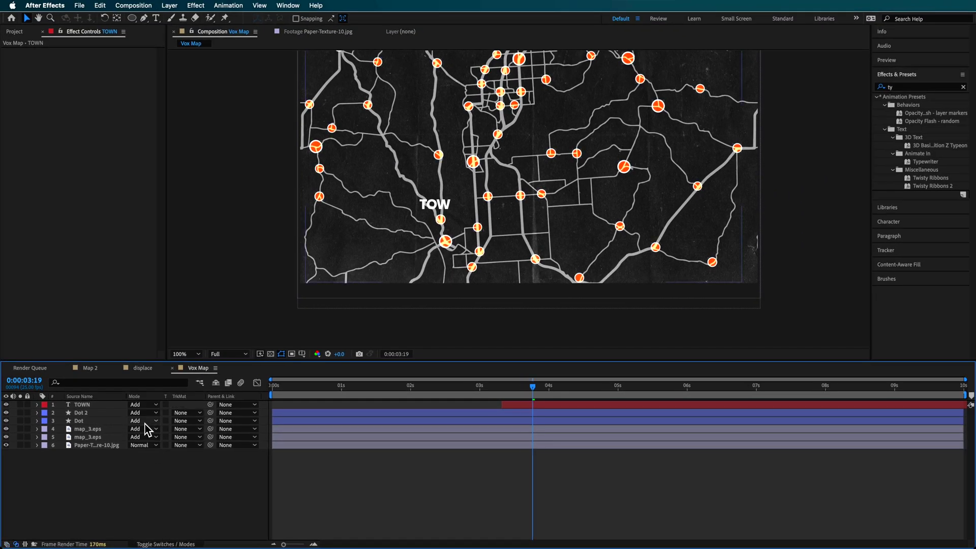
key("period")
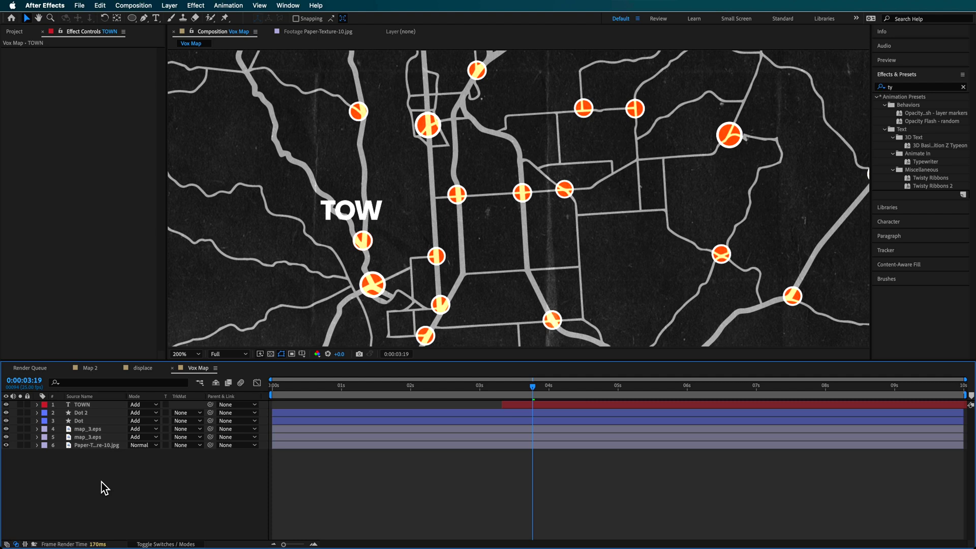
Step: Return layers 1–5 to Normal blending
left_click(83, 408)
left_click(85, 438, "shift")
left_click(139, 438)
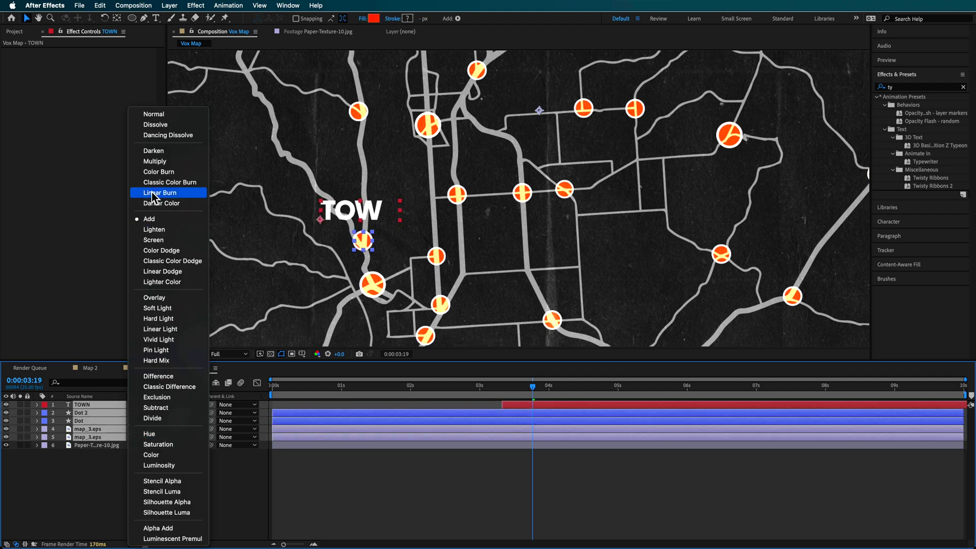
left_click(153, 125)
key("super+z")
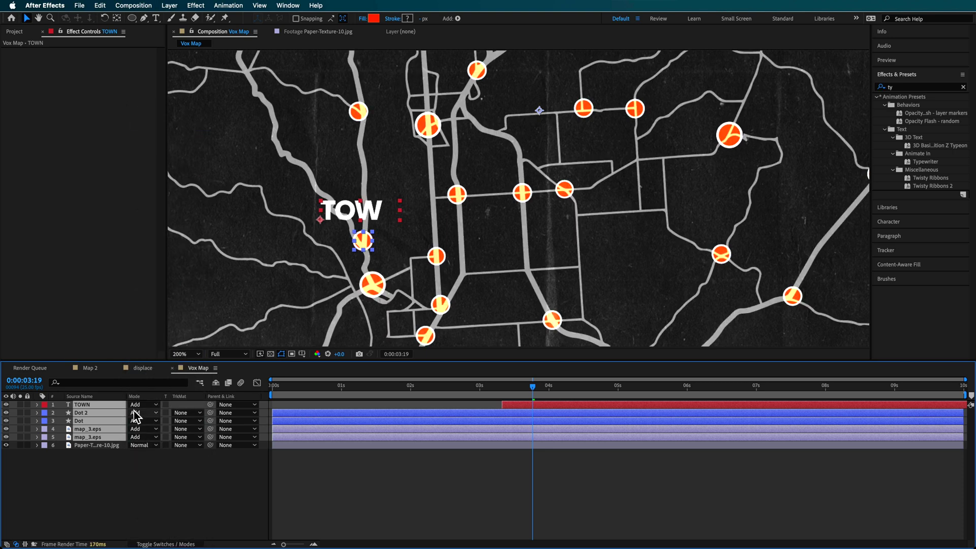
left_click(136, 417)
left_click(152, 111)
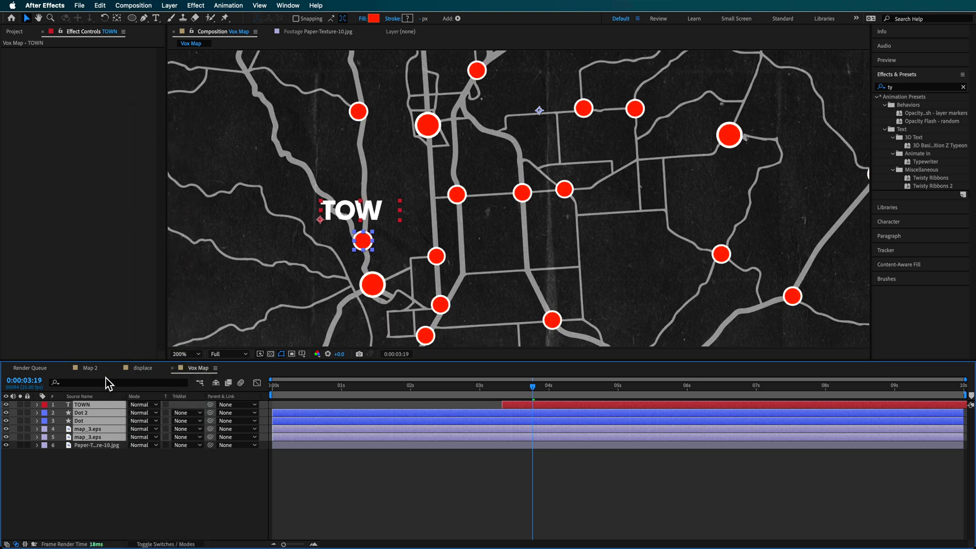
Step: Pre-compose the layers into Pre-comp 1 via Layer > Pre-compose and set its Mode to Add
key("super+shift+c")
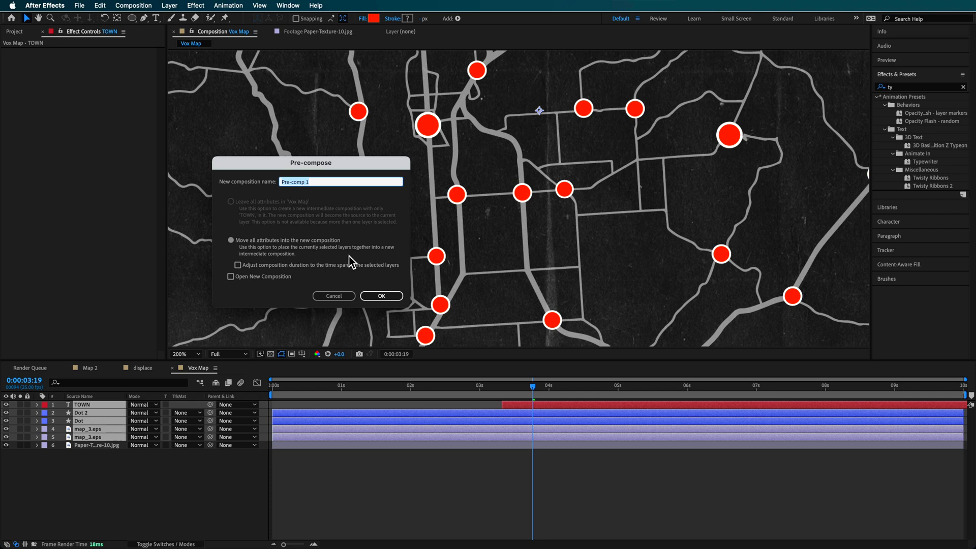
left_click(347, 294)
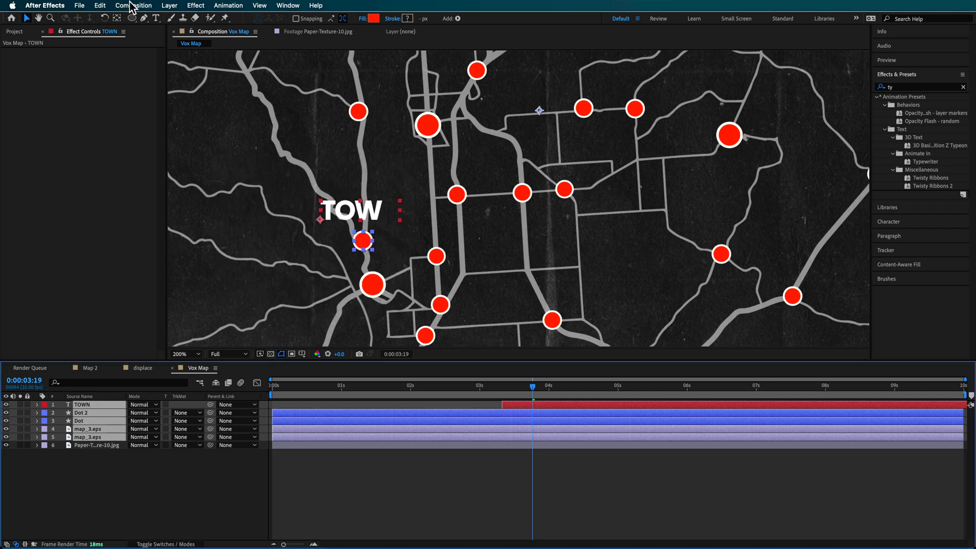
left_click(167, 5)
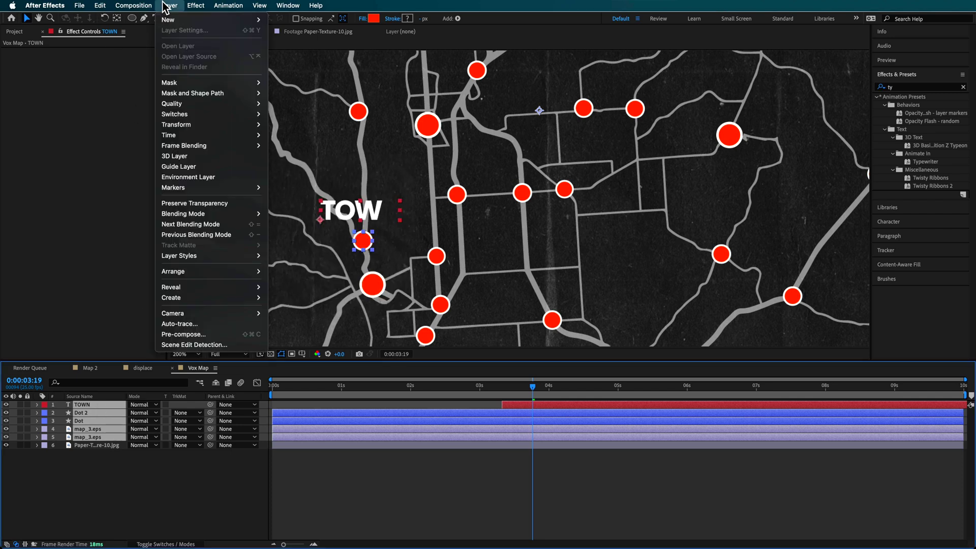
left_click(175, 335)
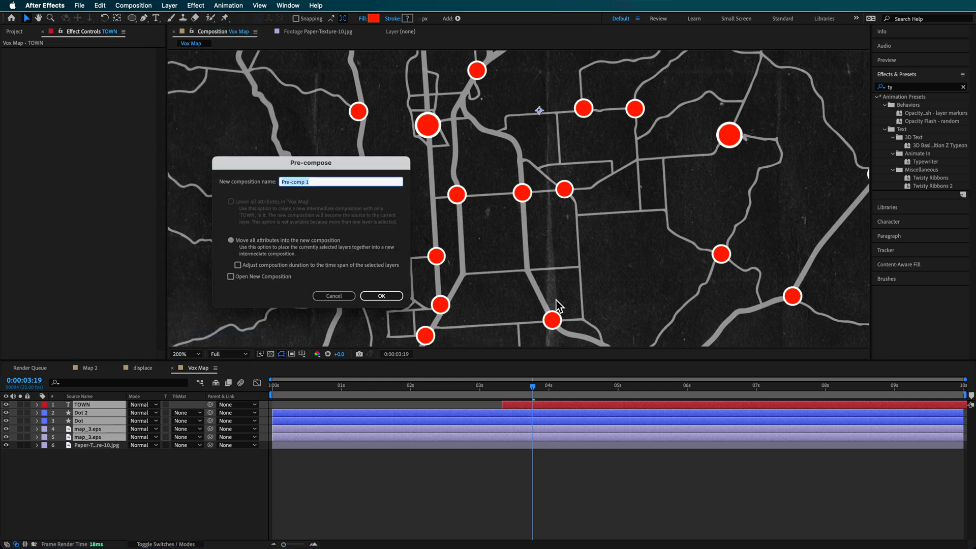
left_click(382, 296)
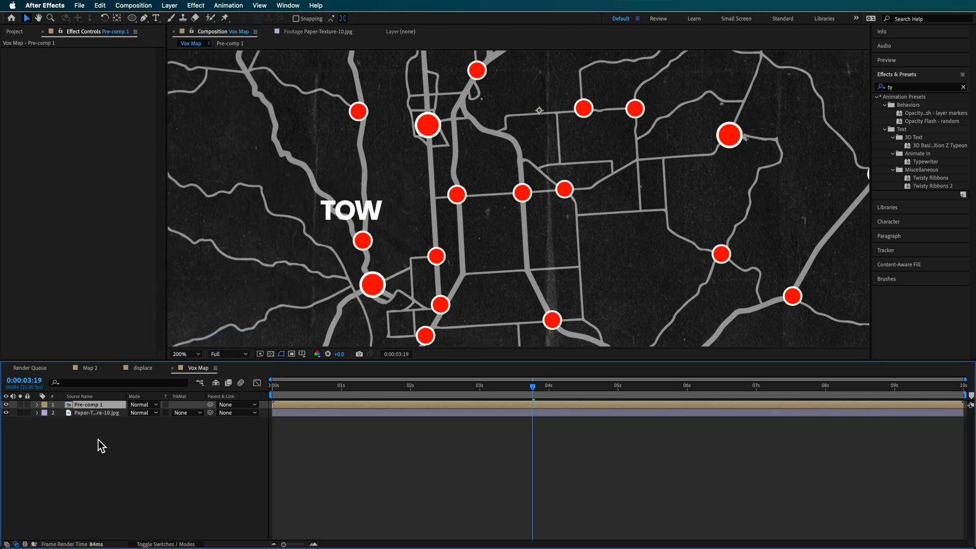
left_click(147, 406)
left_click(179, 219)
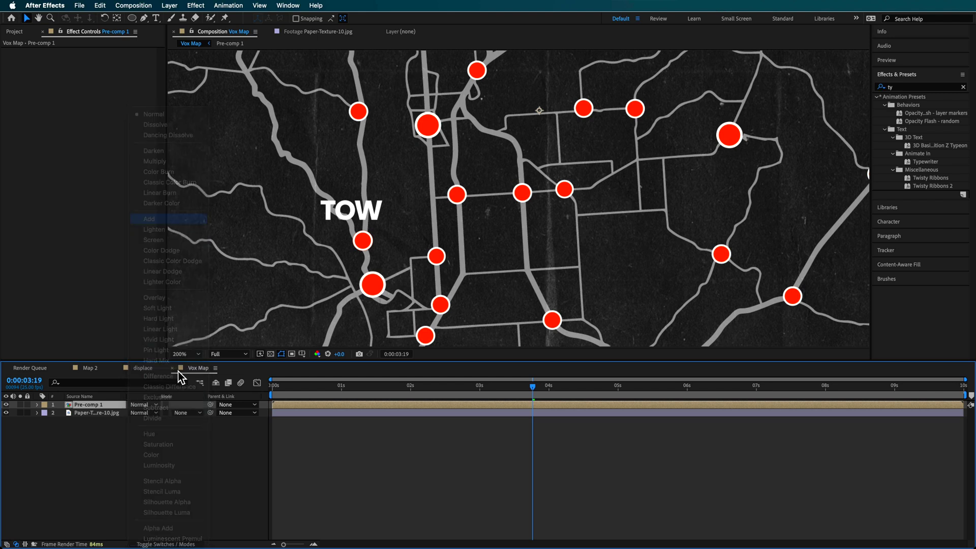
left_click(113, 472)
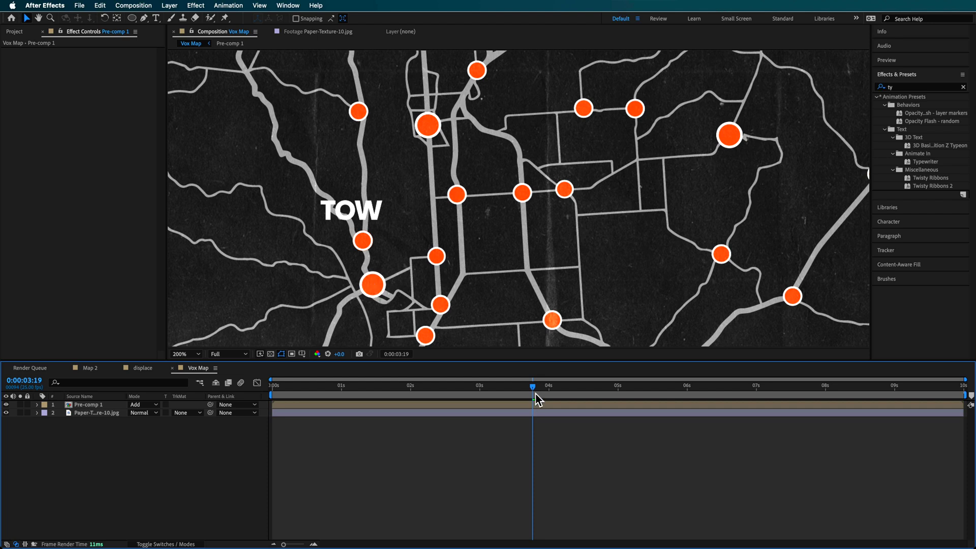
left_click_drag(535, 394, 593, 390)
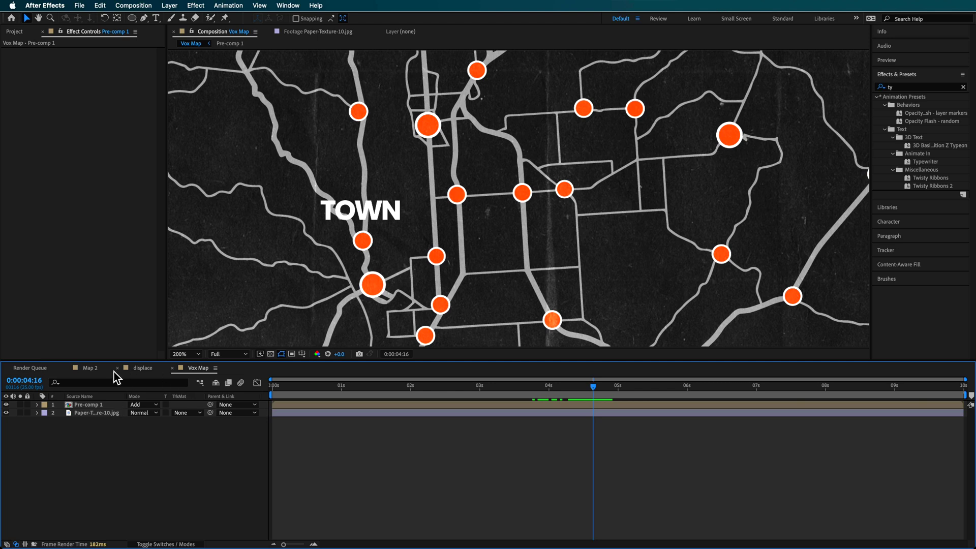
left_click(90, 368)
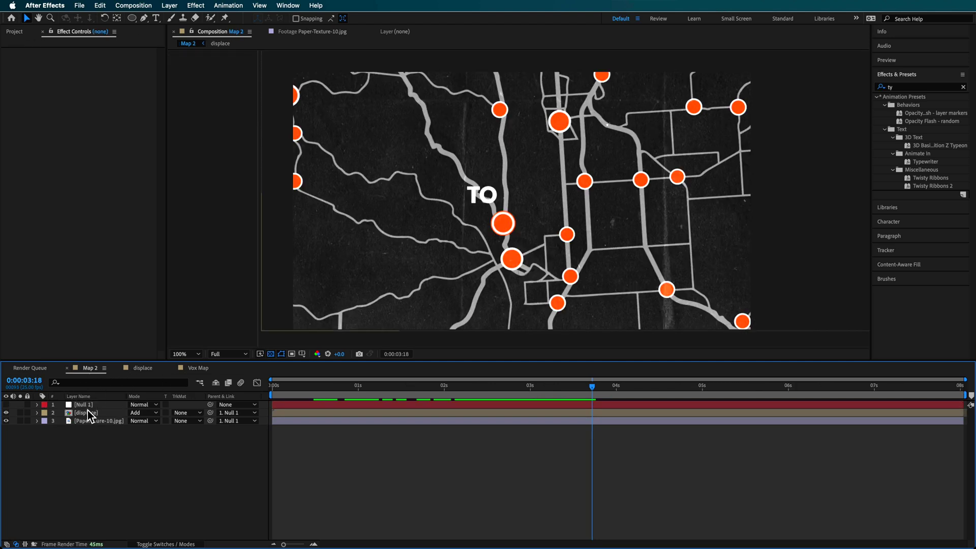
Step: Reveal Null 1's Position and Scale keyframes in Map 2 and reselect Null 1
left_click(88, 405)
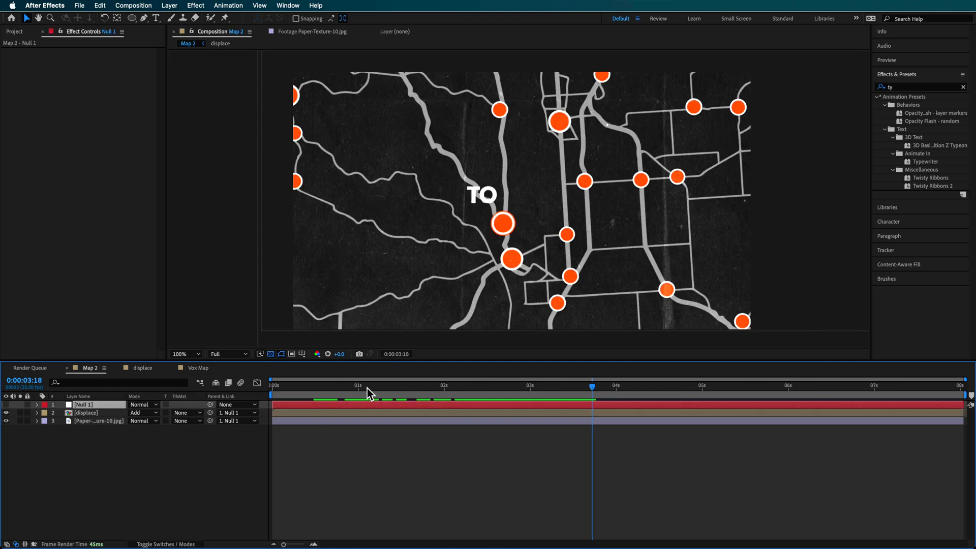
left_click_drag(367, 388, 504, 398)
key("u")
left_click(91, 466)
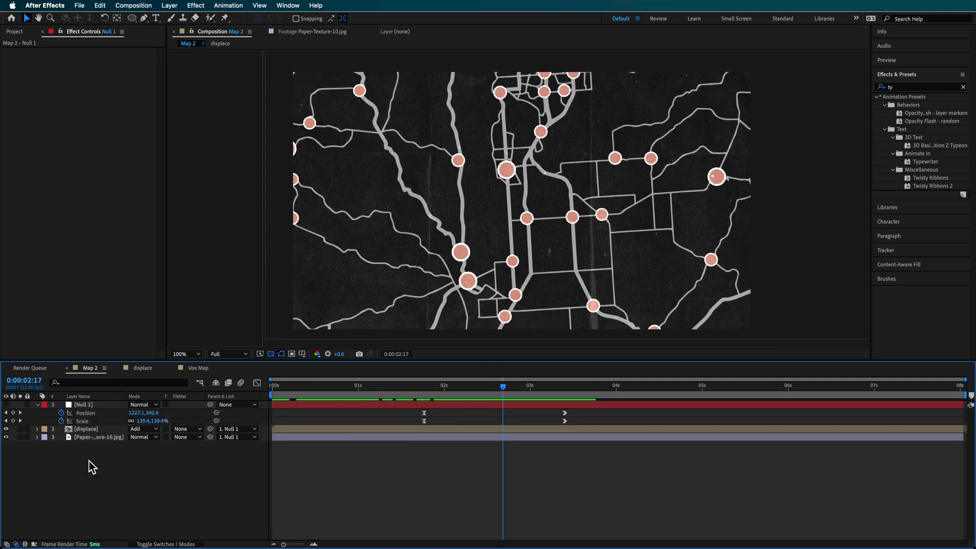
right_click(70, 472)
mouse_move(107, 423)
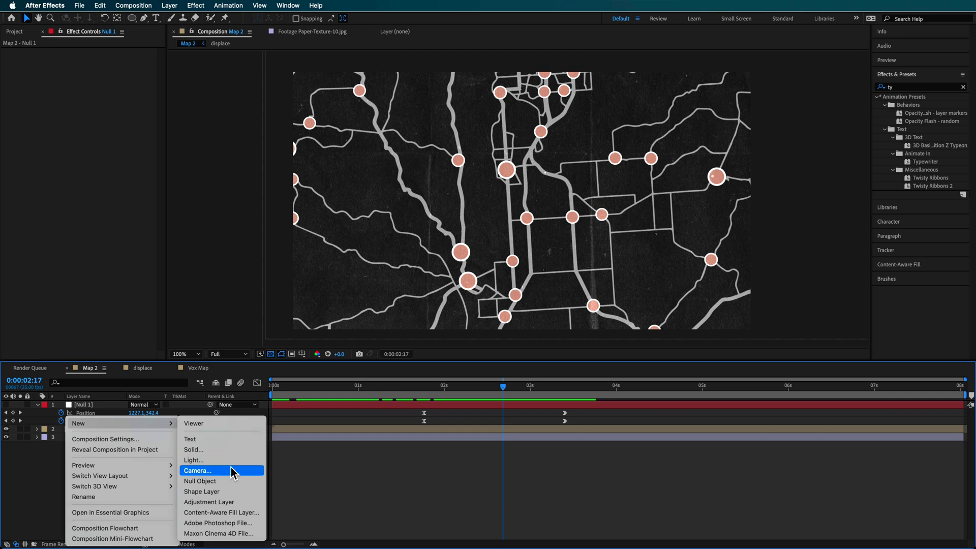
key("Escape")
left_click(104, 430)
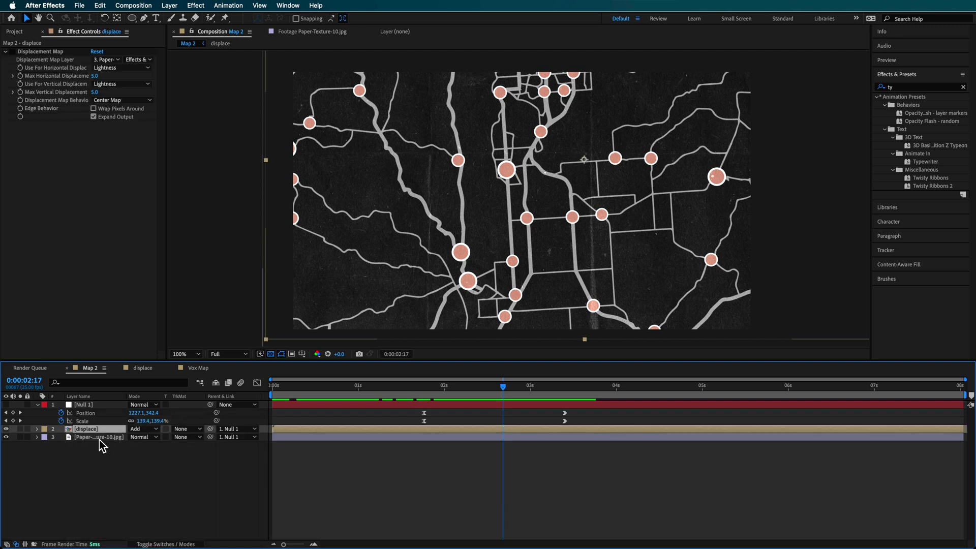
left_click(101, 437, "shift")
left_click(102, 406)
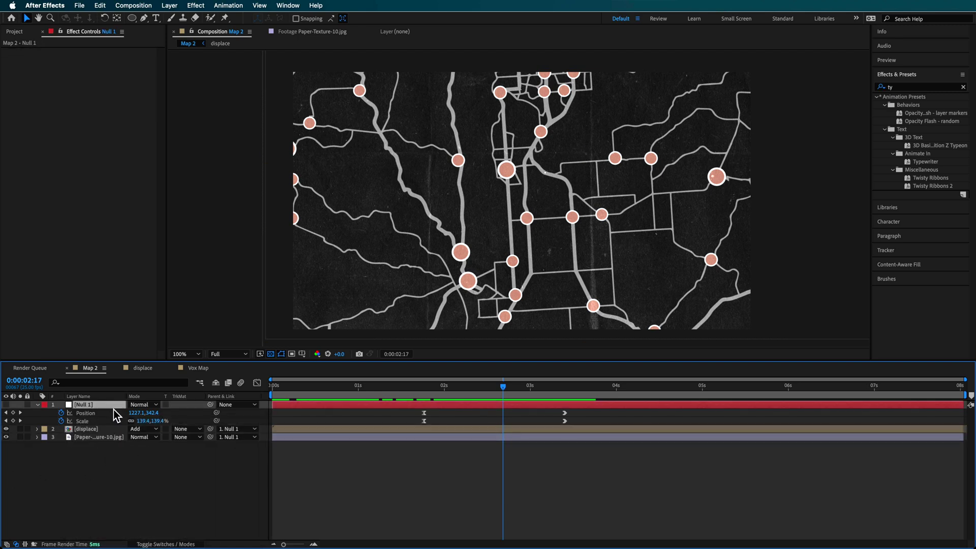
Step: At the 3:10 keyframe, drag Null 1 to enlarge the map to 194%
left_click_drag(480, 391, 413, 391)
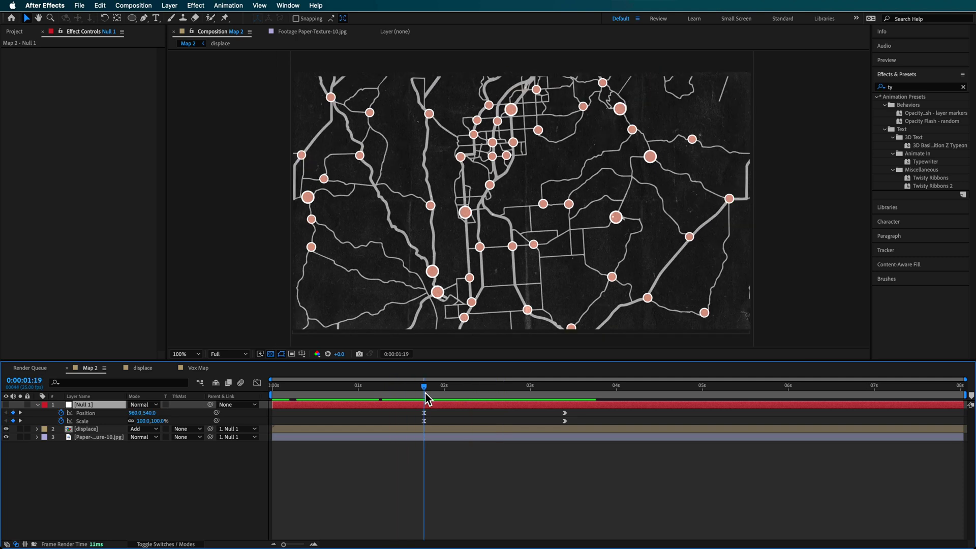
left_click_drag(426, 392, 569, 401)
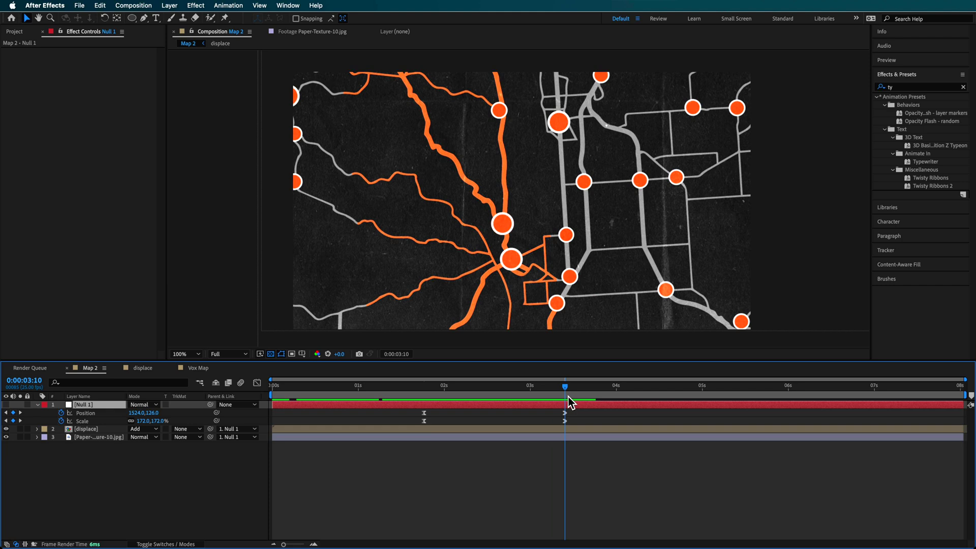
left_click(6, 406)
left_click_drag(701, 150, 710, 114)
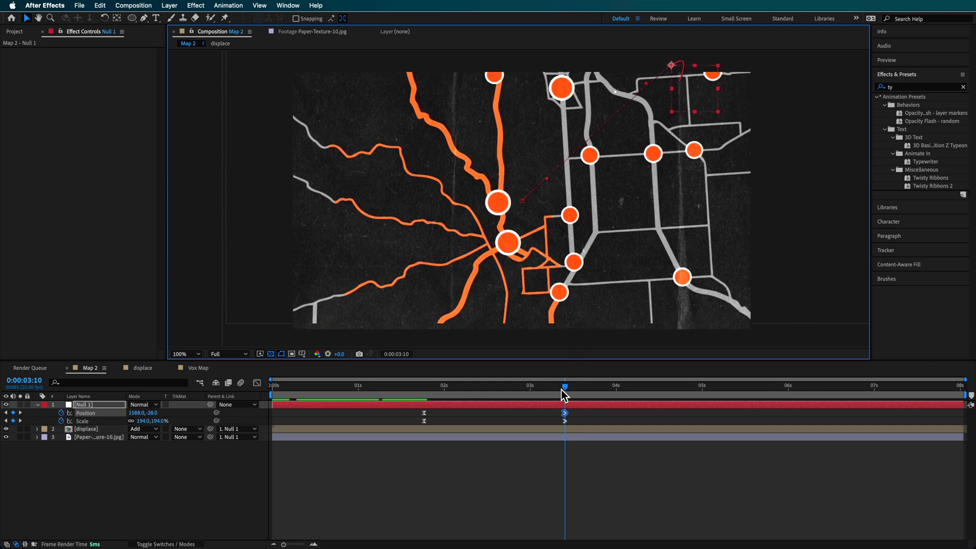
left_click(363, 395)
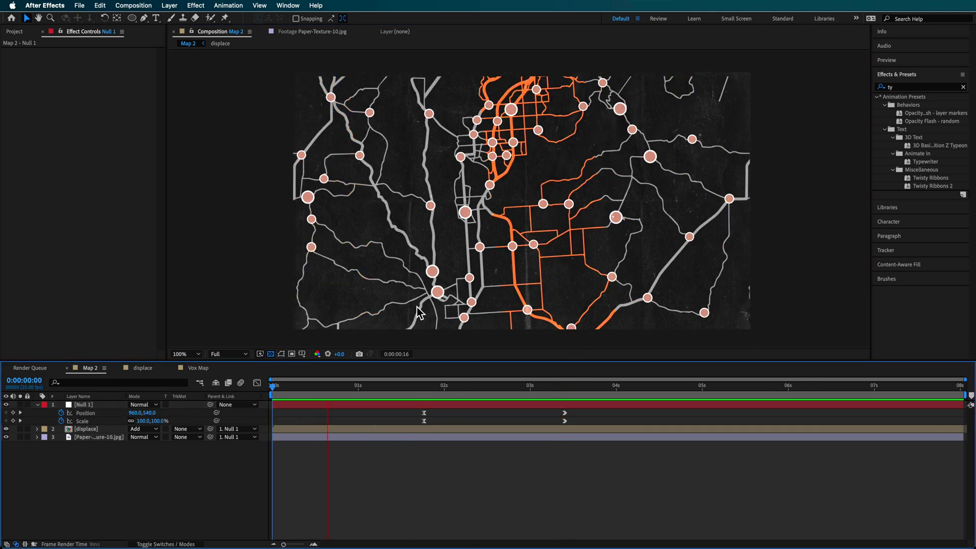